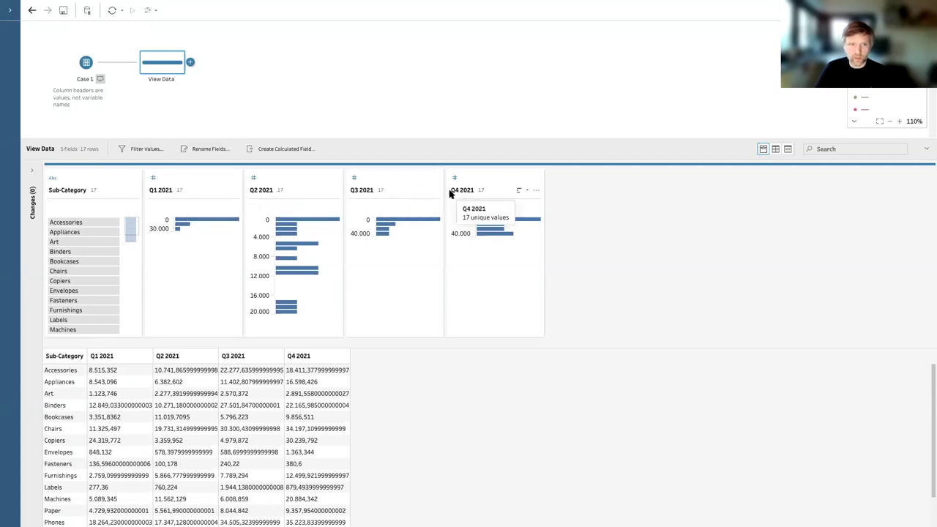
Add a Pivot step after Case 1's View Data and pivot the columns Q1 2021 through Q4 2021 to rows
click(190, 63)
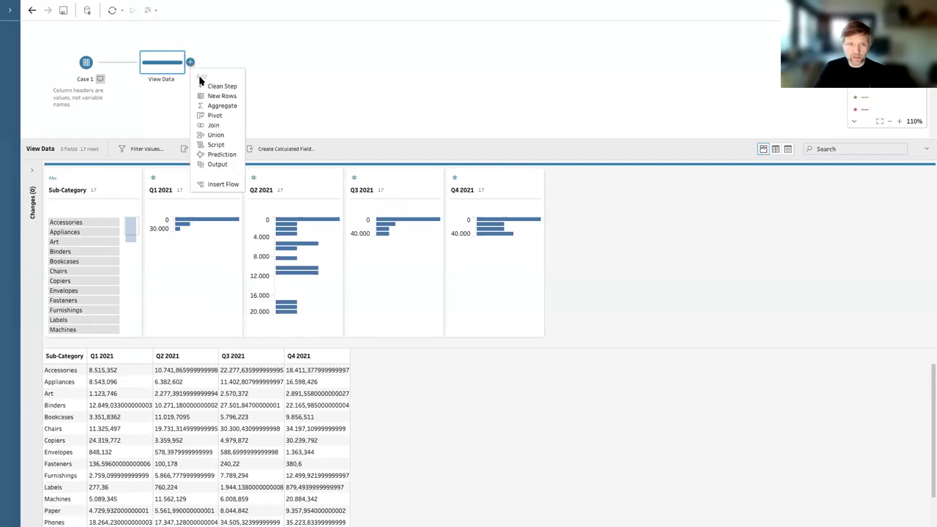
click(215, 116)
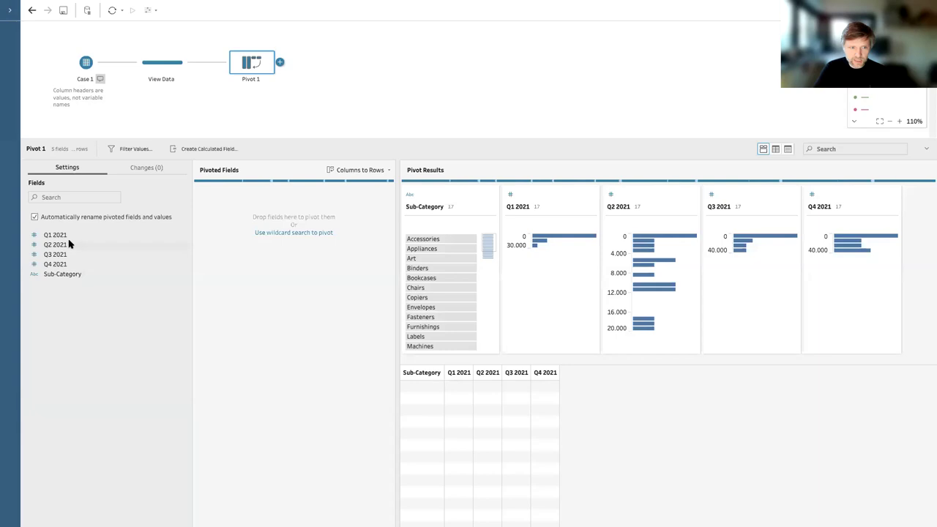
click(67, 235)
shift+click(64, 264)
drag(64, 264, 268, 281)
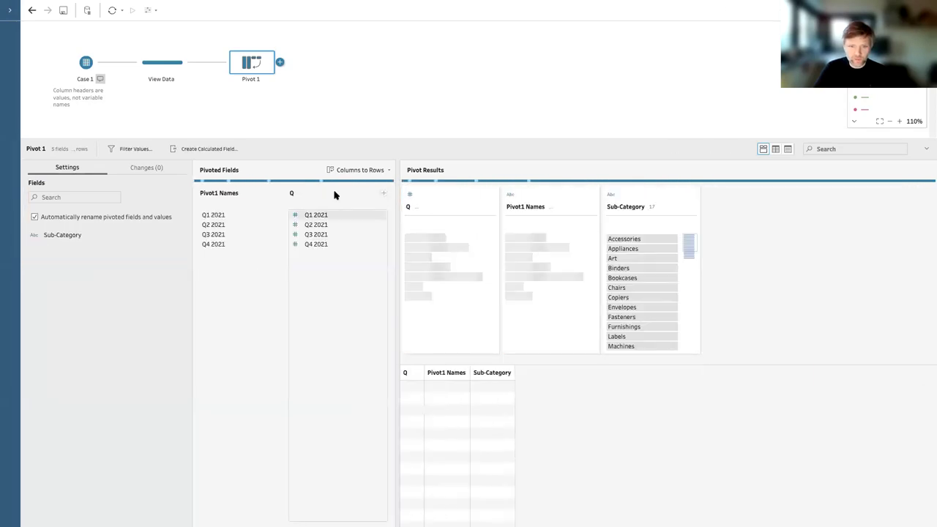
Rename the pivoted values field Q as Value
double_click(292, 193)
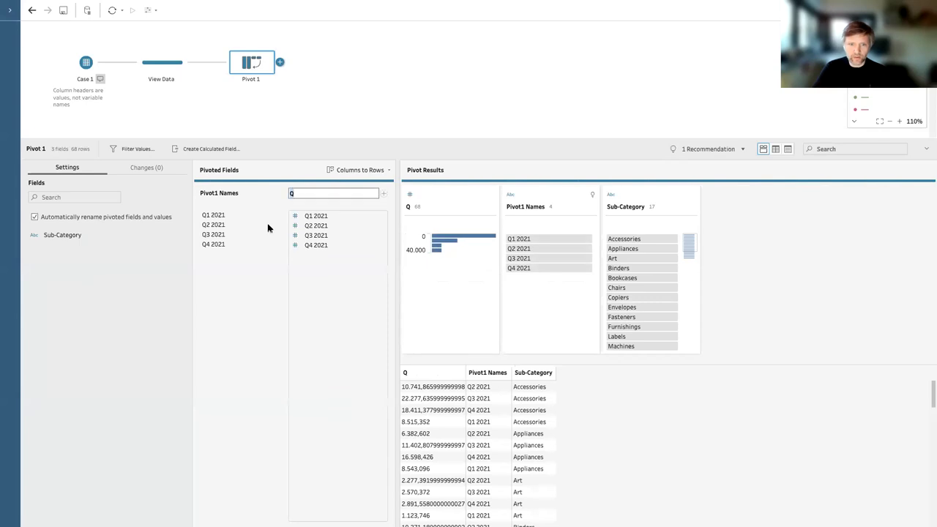
text(Va)
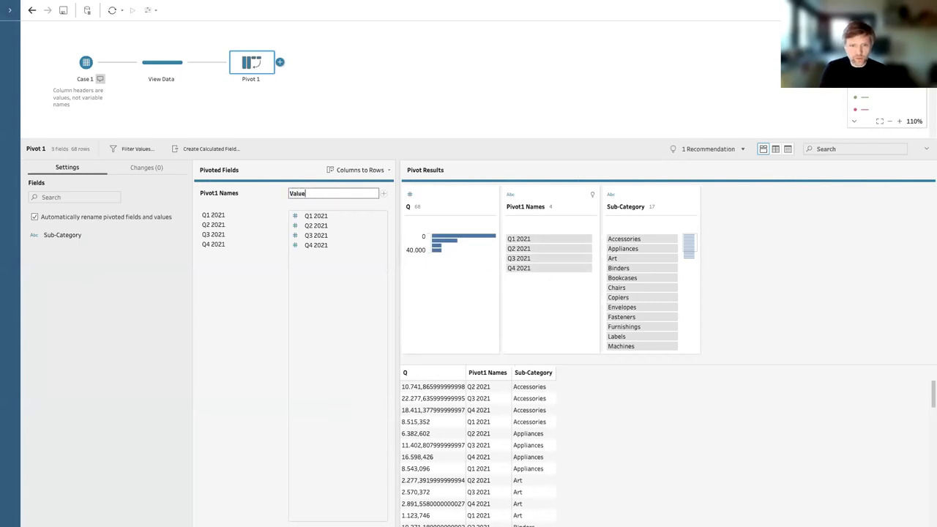
text(lue)
key(Return)
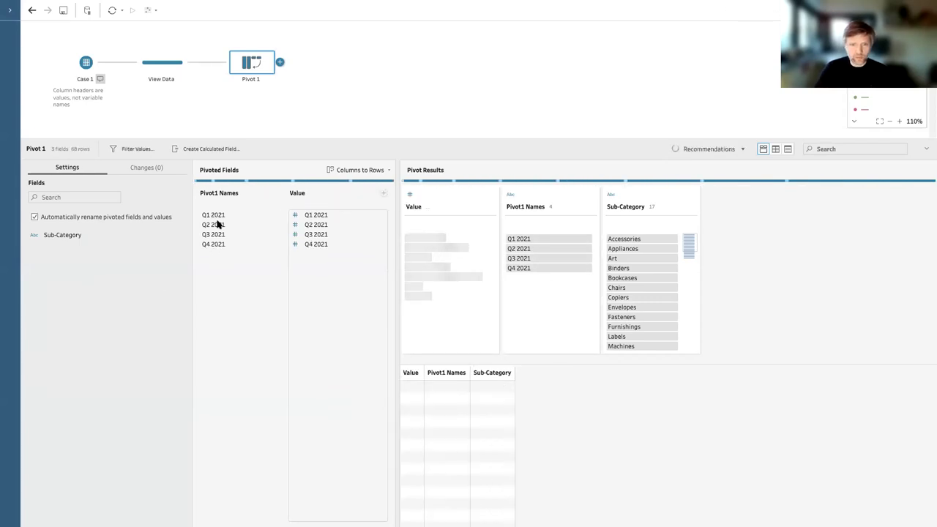
Rename the Pivot1 Names field as Date and change its data type to Date
double_click(216, 194)
text(Date)
key(Return)
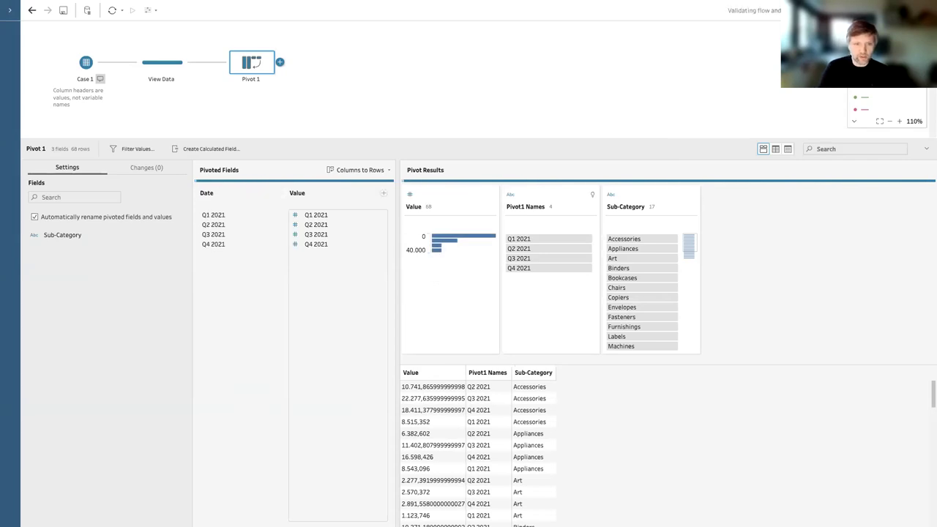
click(413, 195)
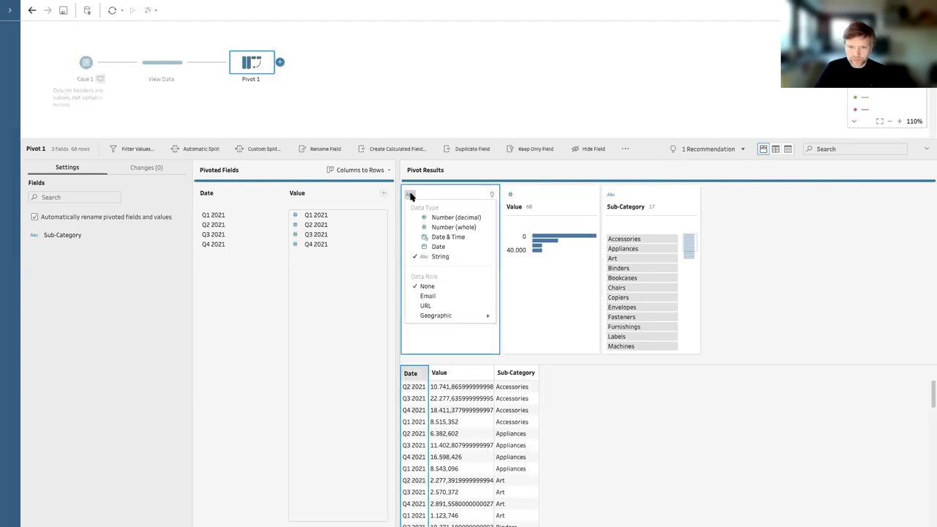
click(438, 247)
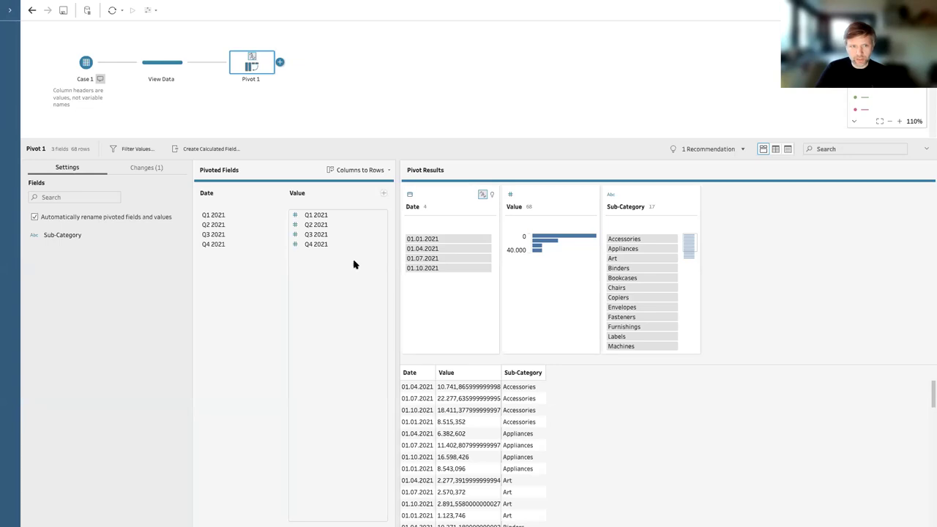
Show the data of the View Data step in the Case 2 flow
scroll(297, 114, down, 1)
scroll(297, 115, down, 3)
click(168, 98)
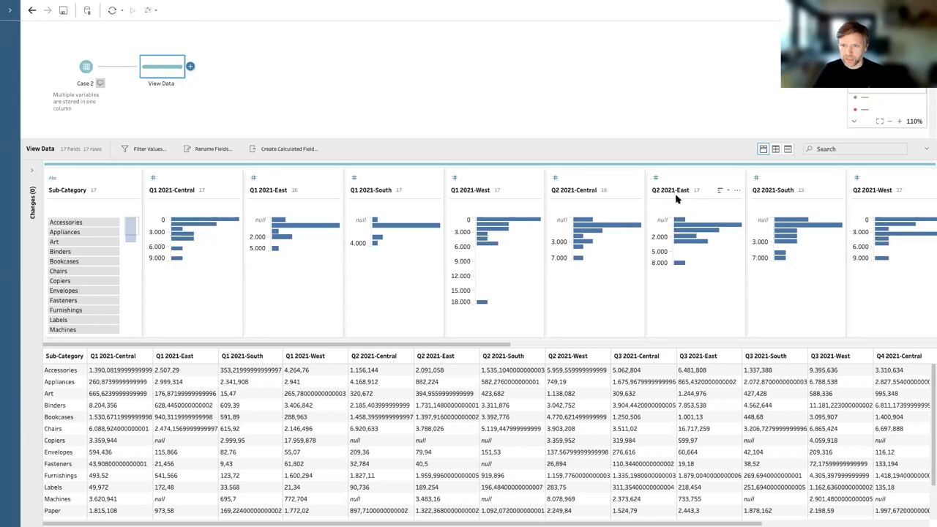
Add a Pivot step after Case 2's View Data and pivot Q1 2021-Central through Q4 2021-West to rows
click(190, 67)
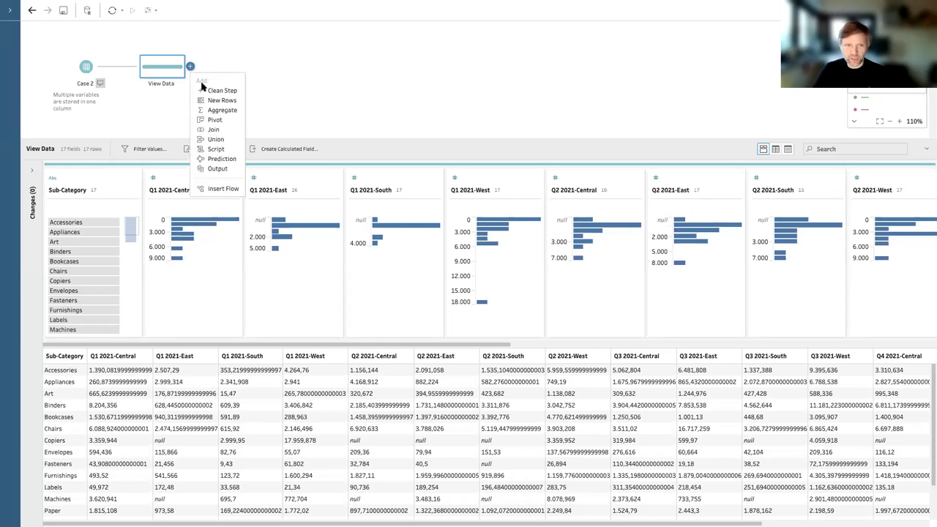
click(215, 119)
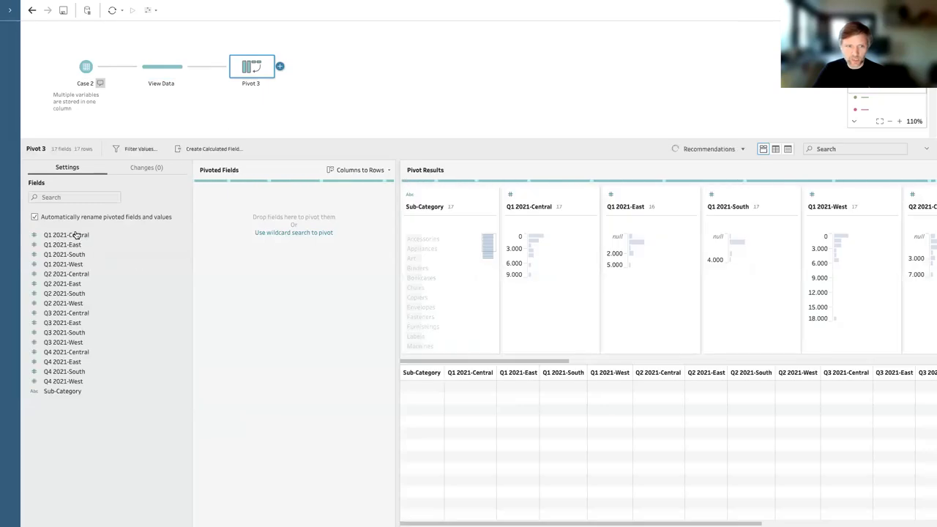
click(76, 235)
shift+click(80, 382)
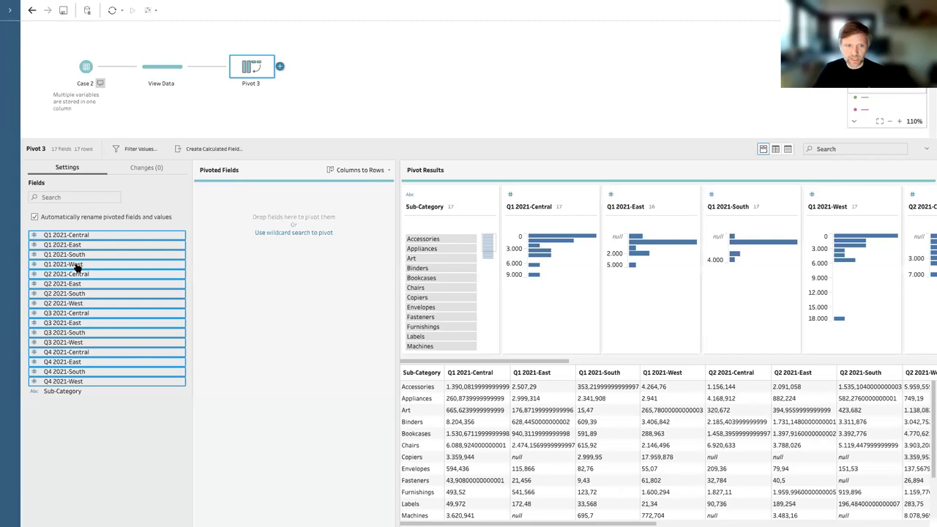
drag(77, 269, 300, 272)
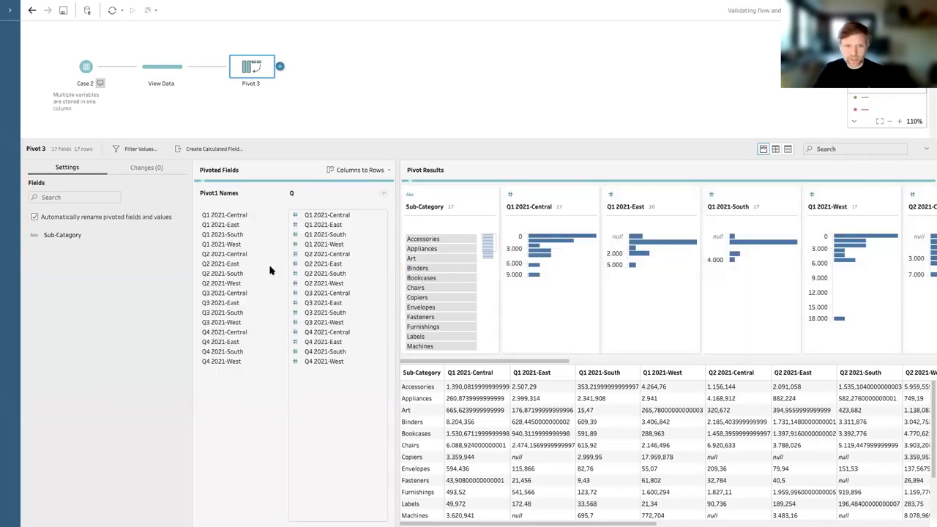
Rename the Case 2 pivot's values field as Value and its names field as Date - Region
double_click(292, 194)
mouse_move(183, 525)
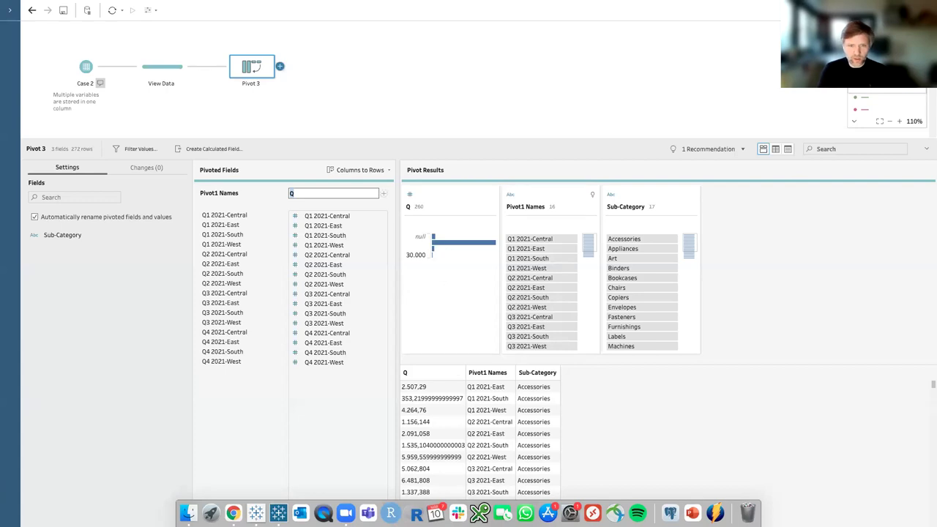
text(Value)
key(Return)
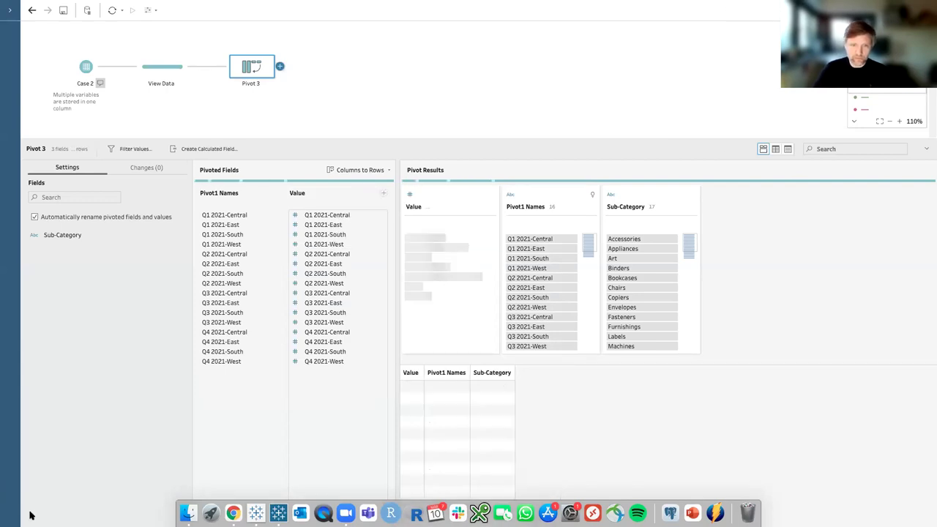
double_click(217, 192)
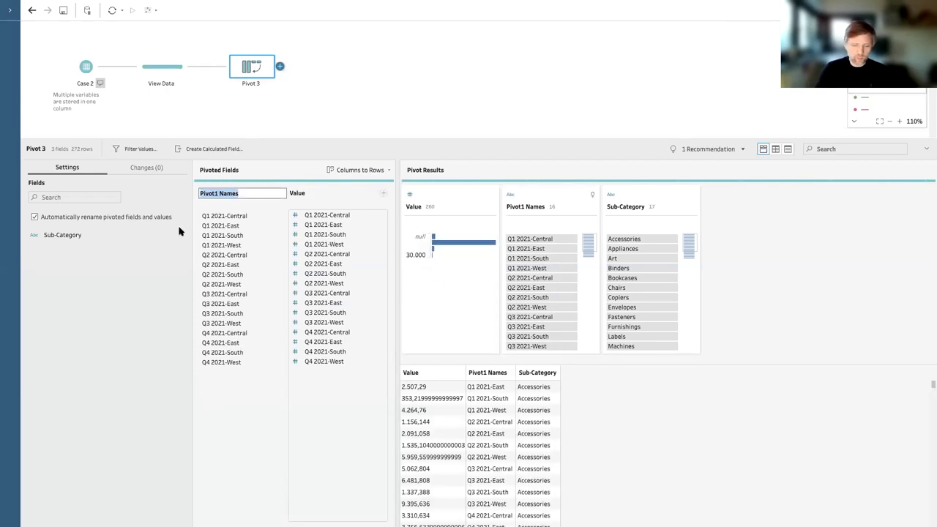
text(Date)
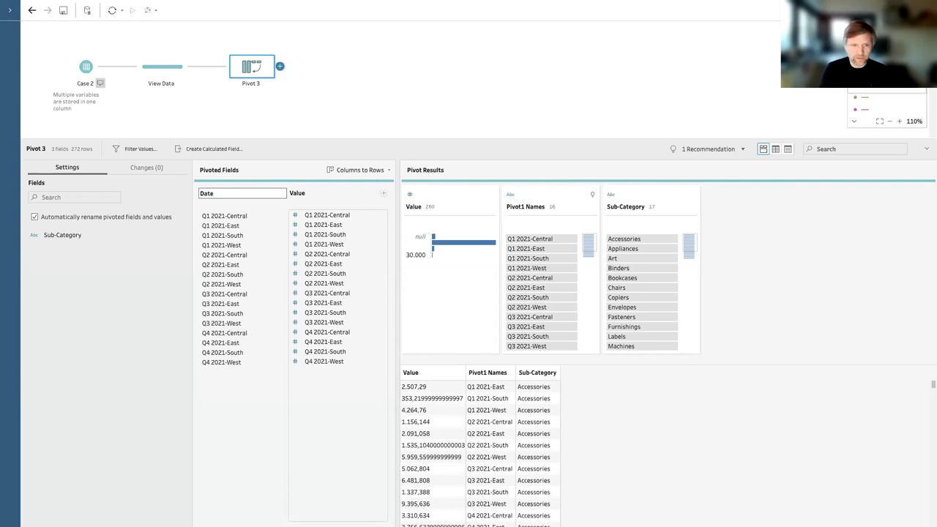
text( - Region)
key(Return)
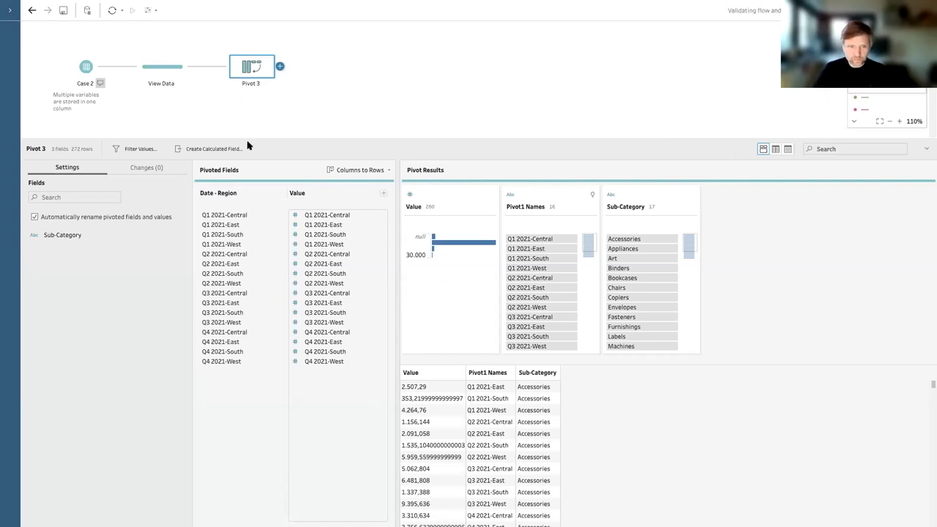
Add a Clean step after the Case 2 pivot and split Date - Region into all fields at the "-" separator
click(280, 67)
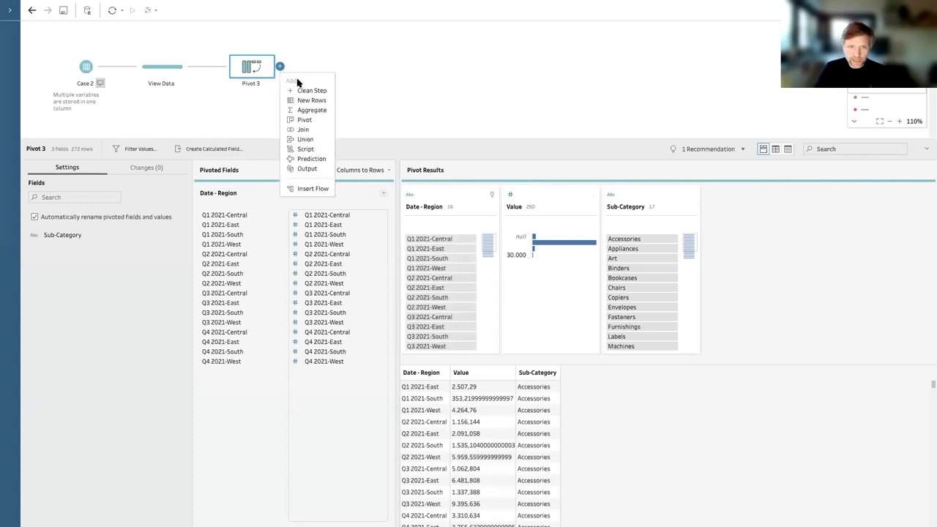
click(312, 91)
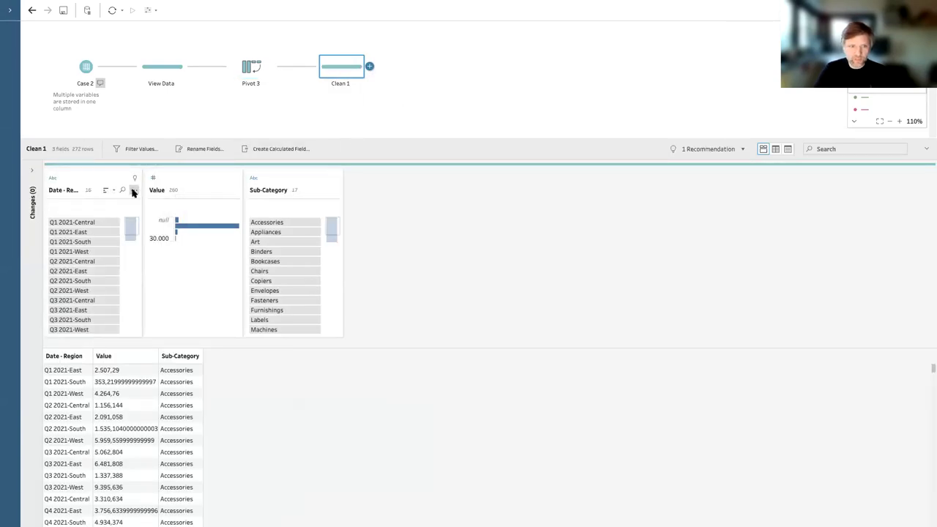
click(101, 176)
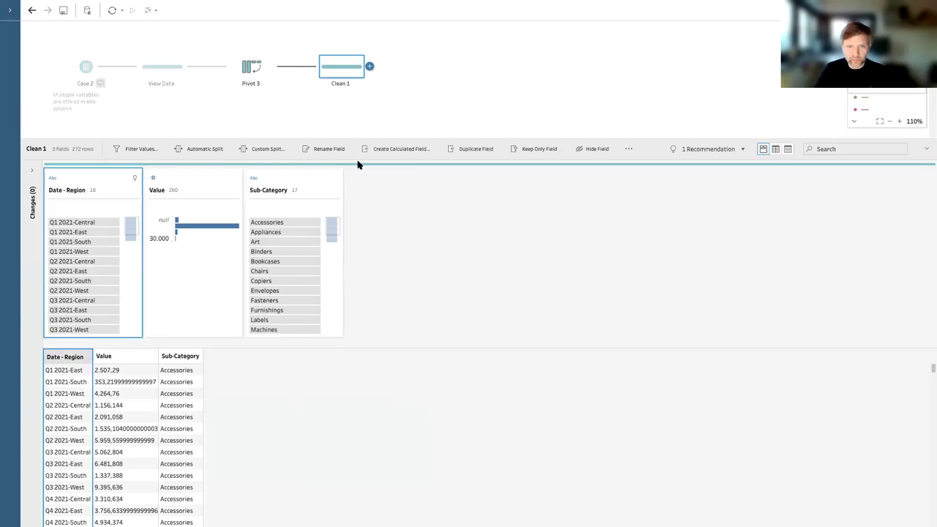
click(268, 149)
text(-)
click(478, 276)
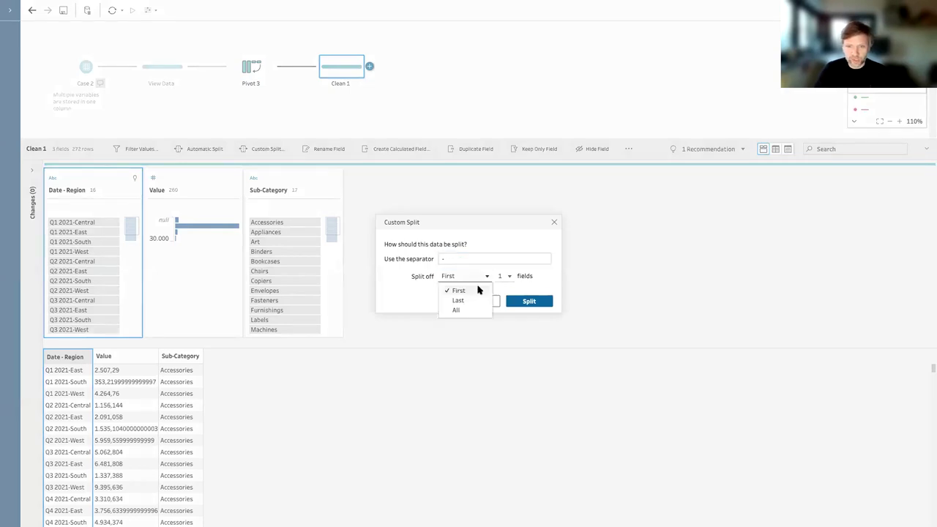
click(472, 310)
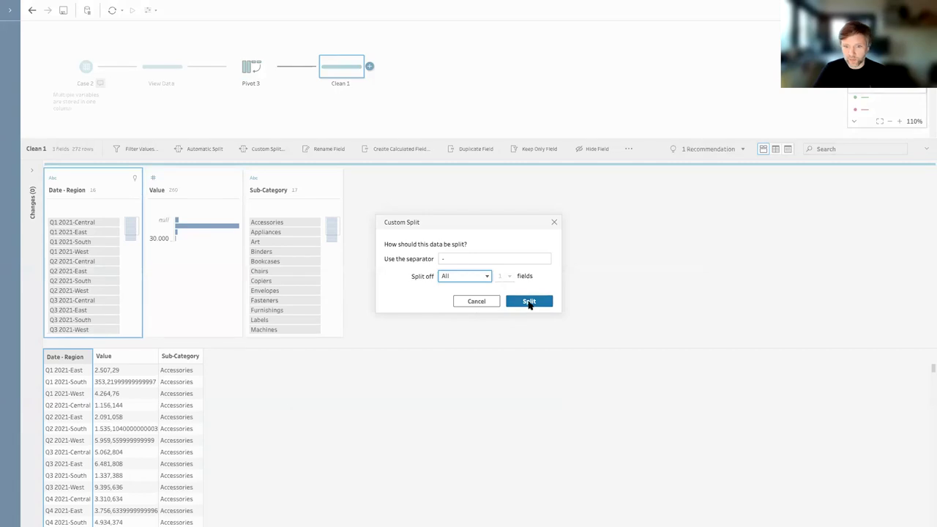
click(529, 303)
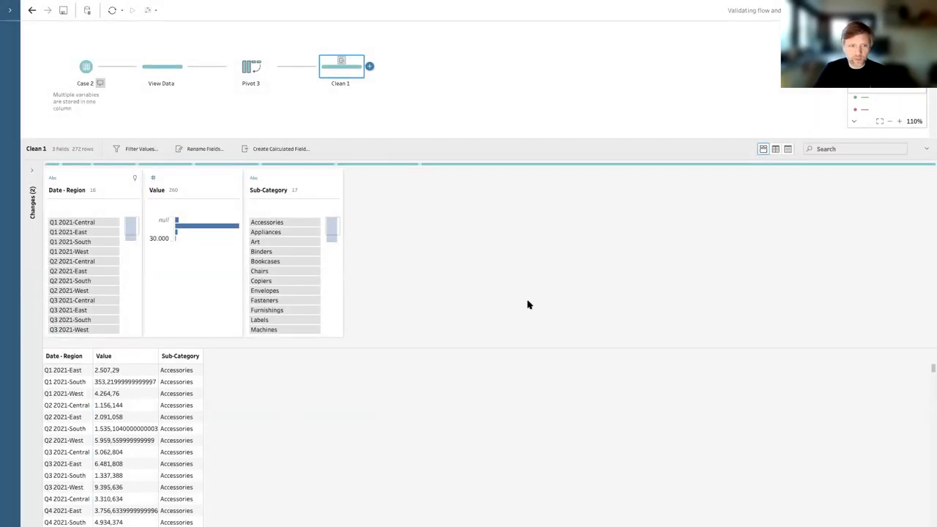
Rename the split field with the quarters as Date and the one with the regions as Region
double_click(61, 191)
text(Date)
key(Return)
double_click(175, 191)
text(R)
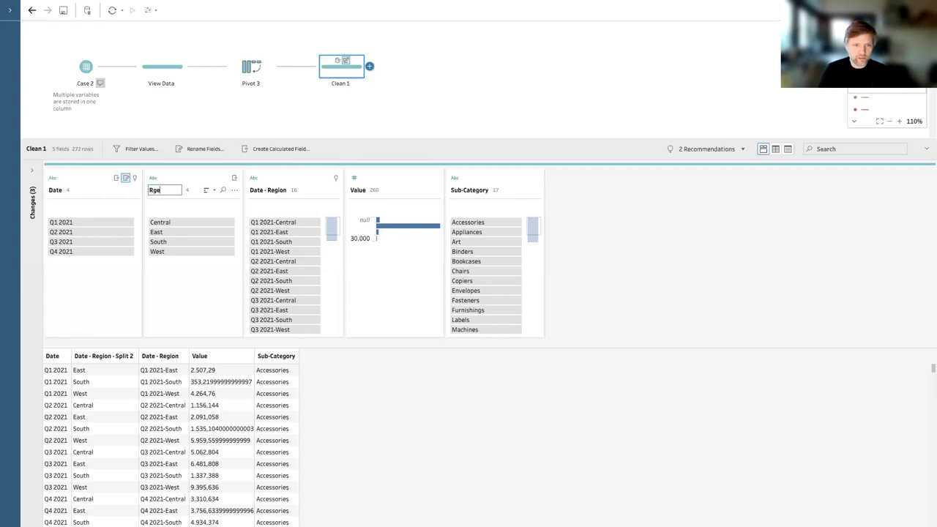
text(egion)
key(Return)
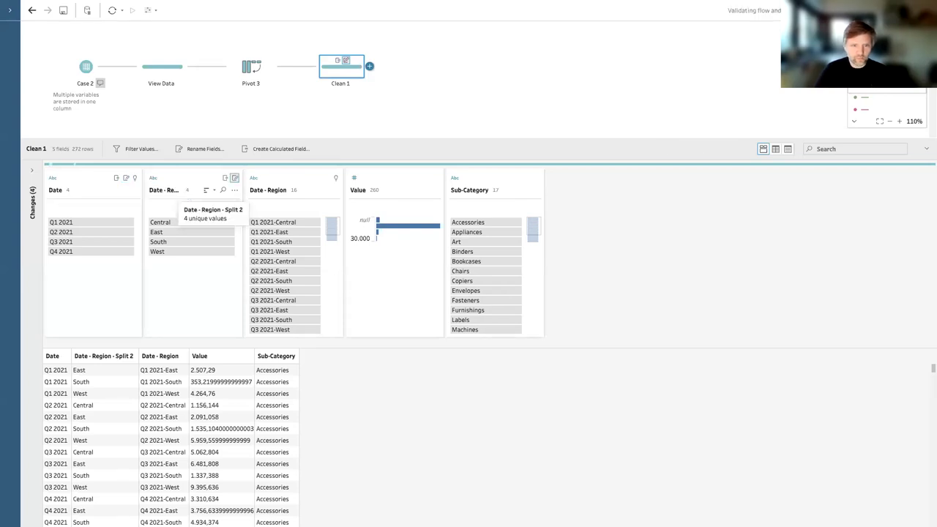
Remove the original Date - Region field and change the Date field's data type to Date
click(335, 190)
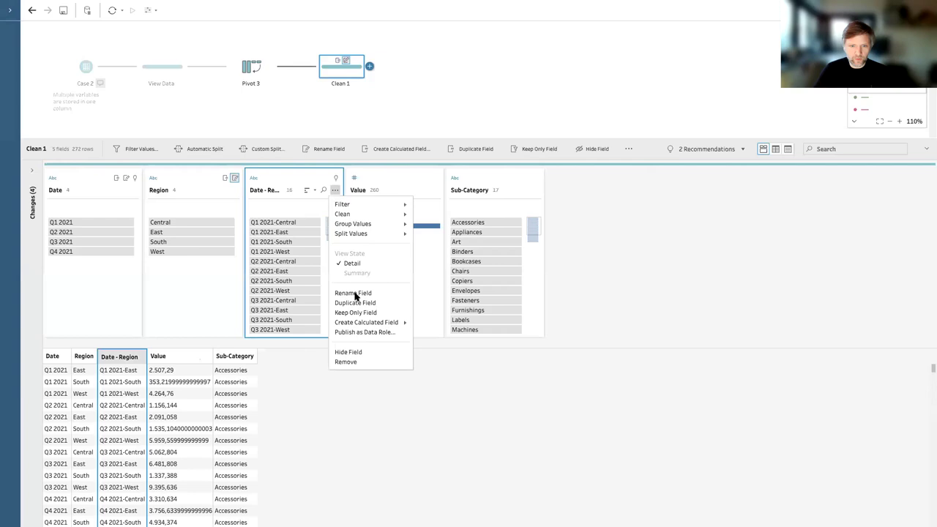
click(346, 361)
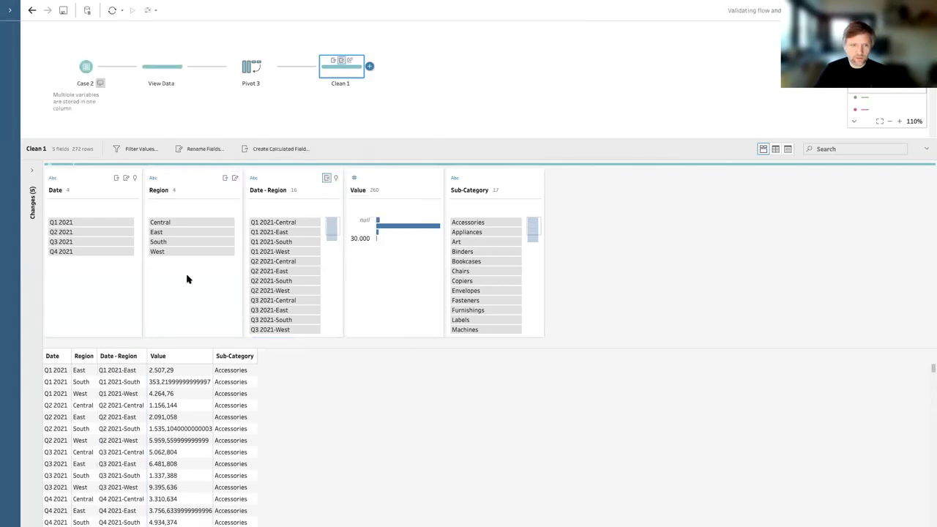
click(52, 180)
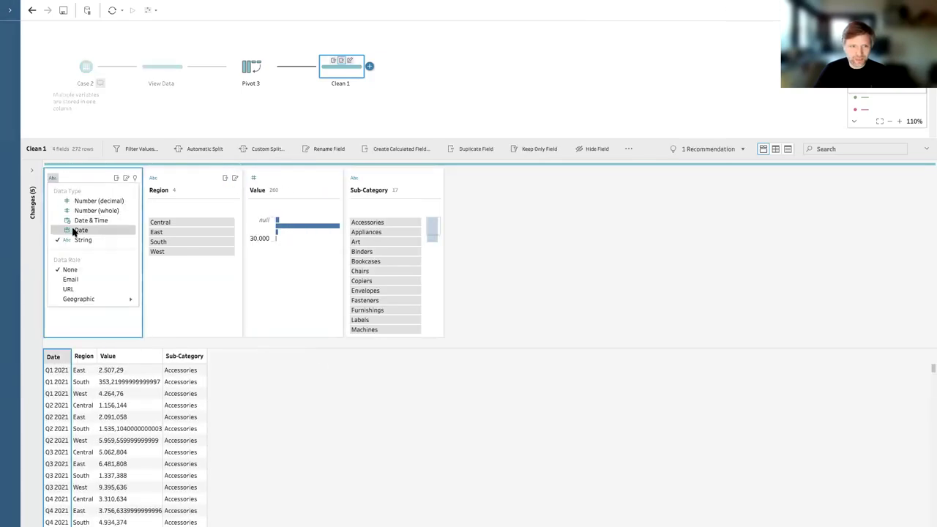
click(73, 232)
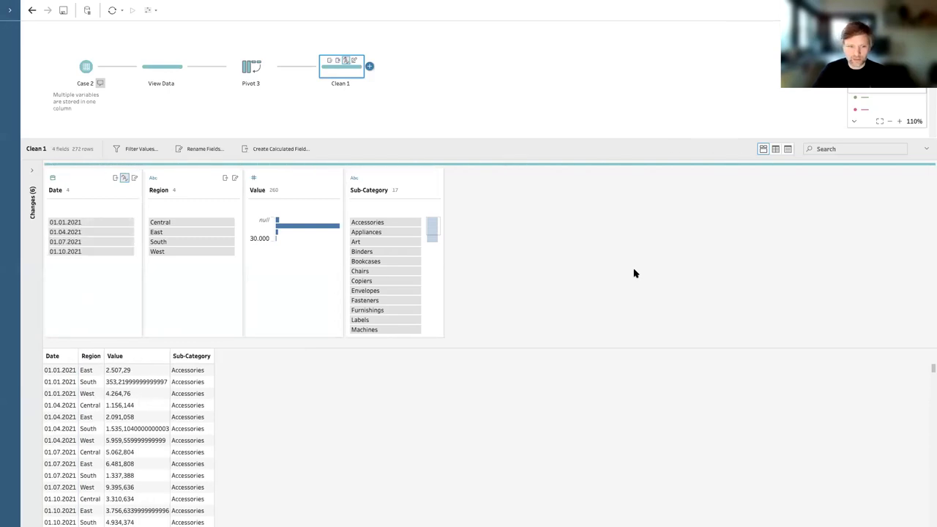
Add a Pivot step after Case 3's View Data step and pivot the fields 1 to 31 from columns to rows
scroll(410, 96, down, 1)
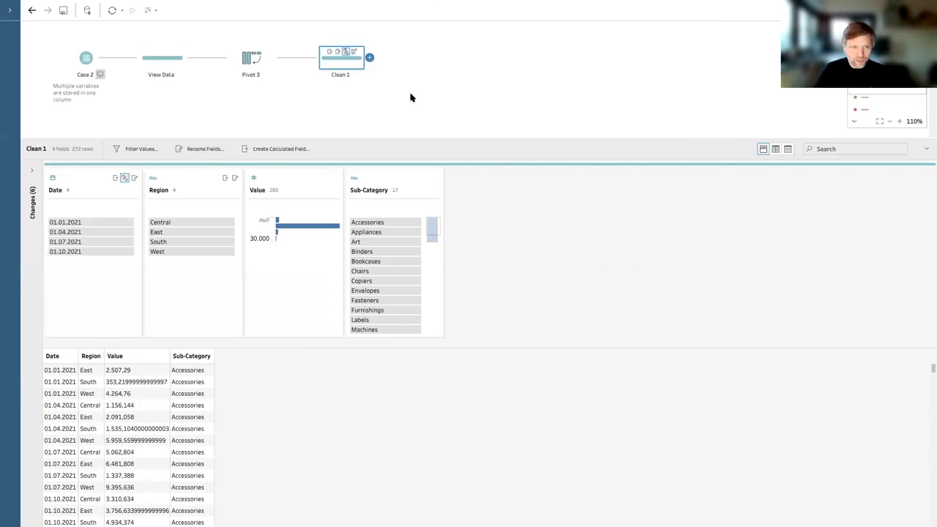
scroll(409, 96, down, 3)
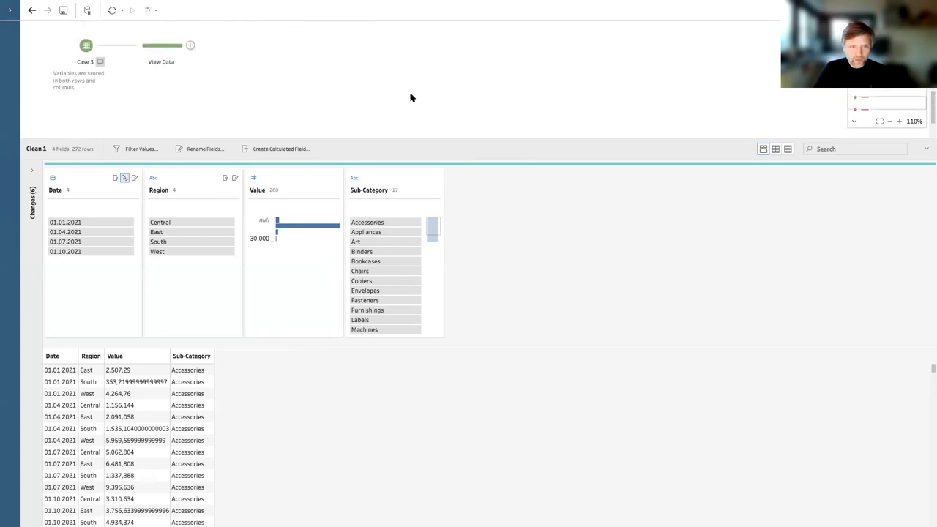
click(161, 48)
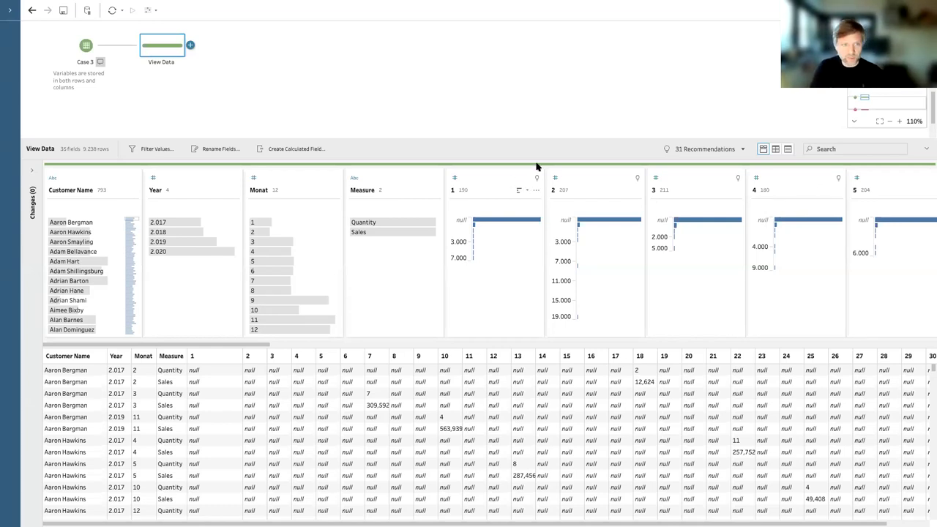
click(190, 46)
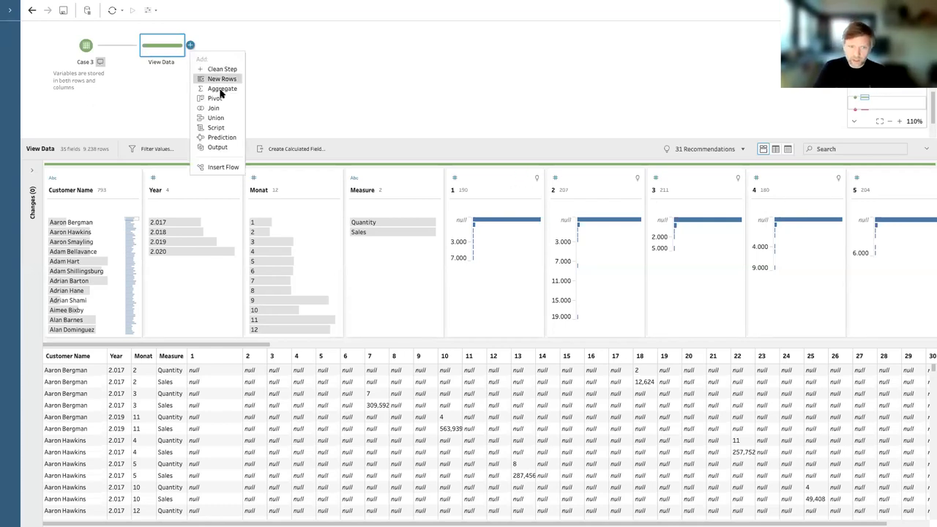
click(214, 99)
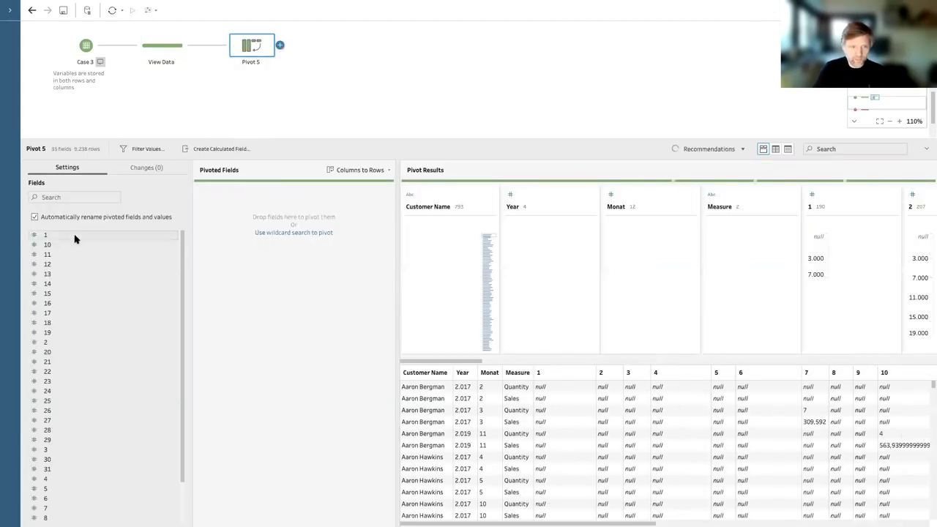
scroll(77, 287, down, 1)
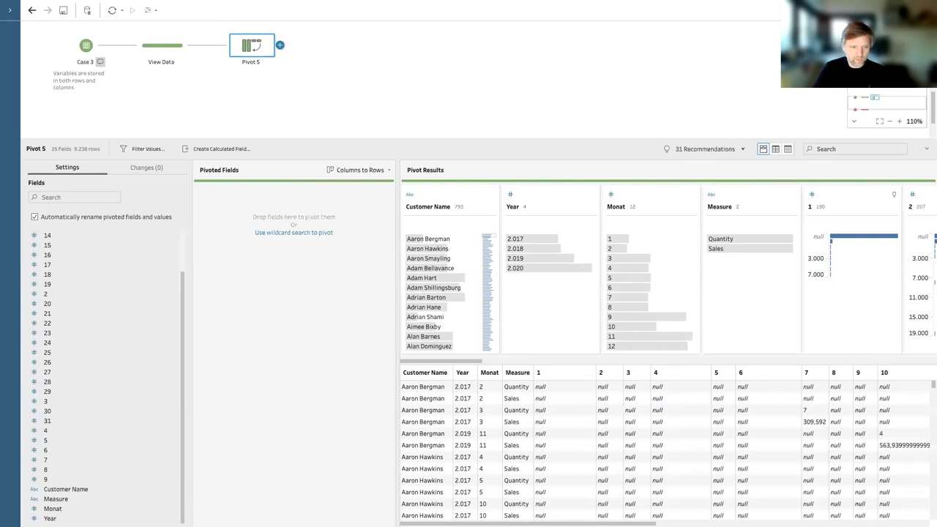
shift+click(47, 479)
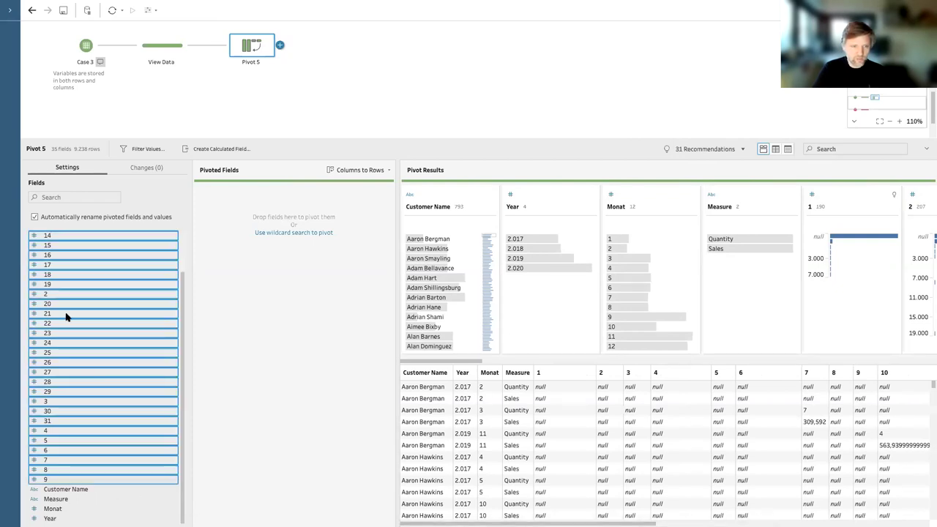
drag(65, 315, 306, 286)
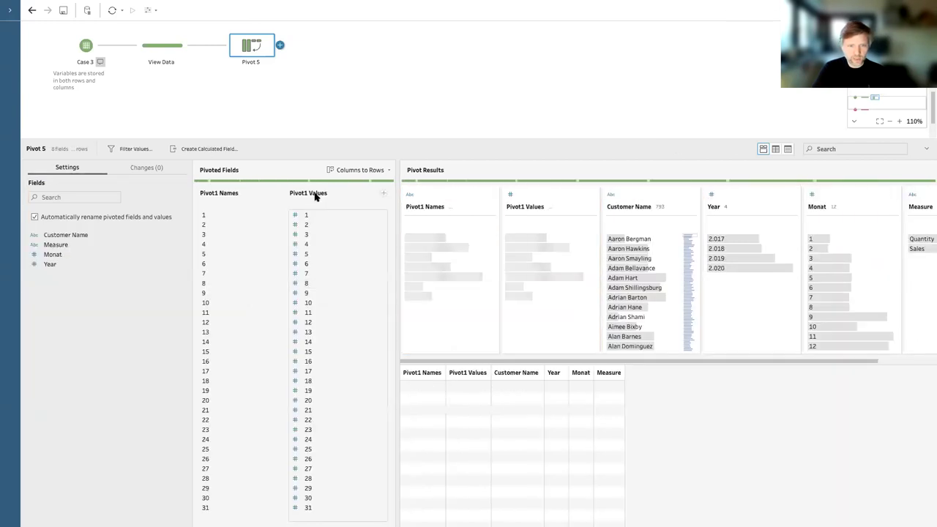
Rename the Case 3 pivot's values field as Quantity or Sales and its names field as Day
double_click(315, 194)
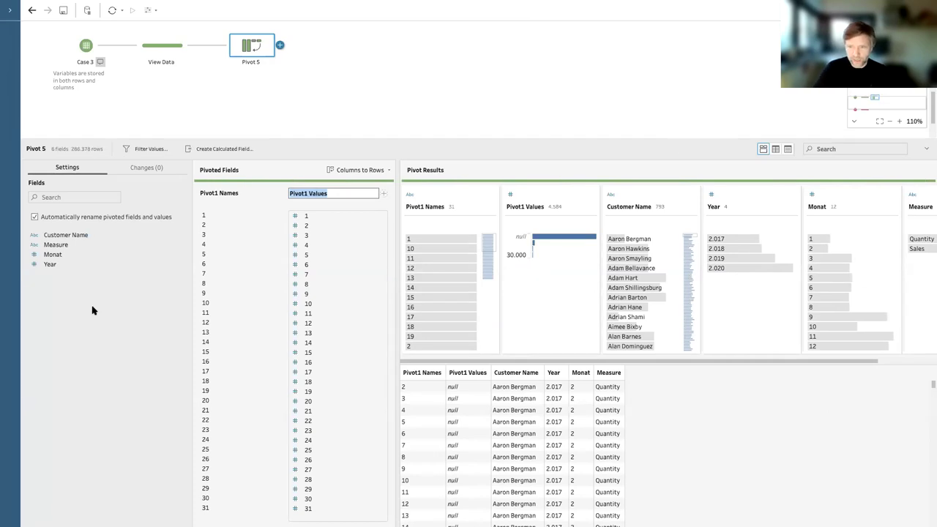
text(Quantity or)
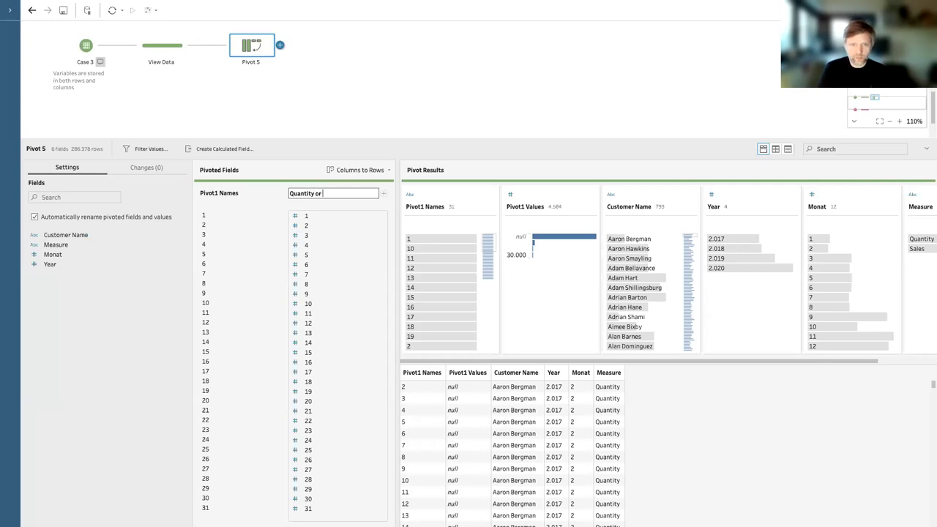
key(Return)
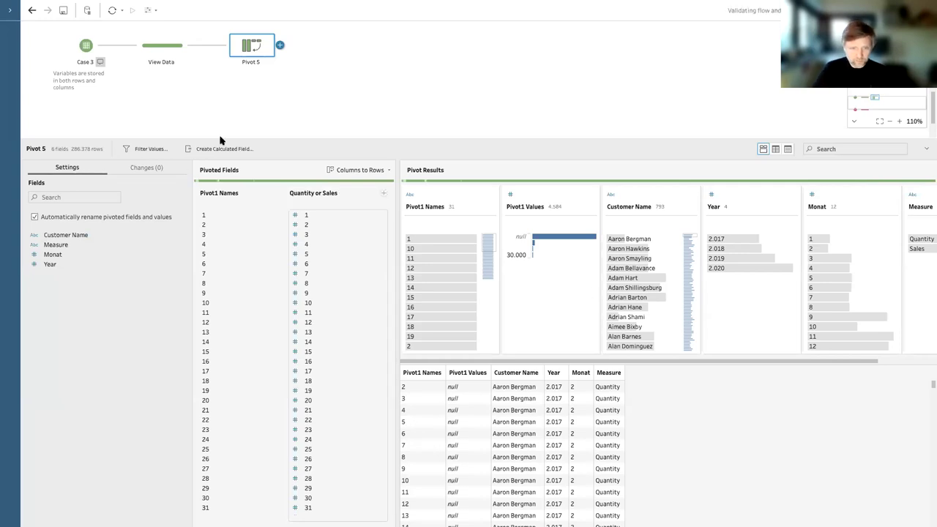
double_click(223, 193)
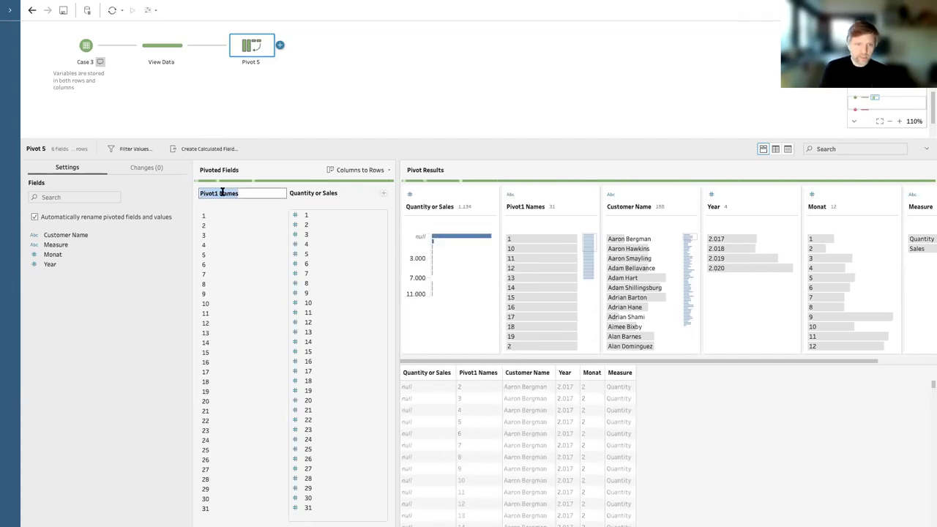
text(DAy)
text(y)
key(Return)
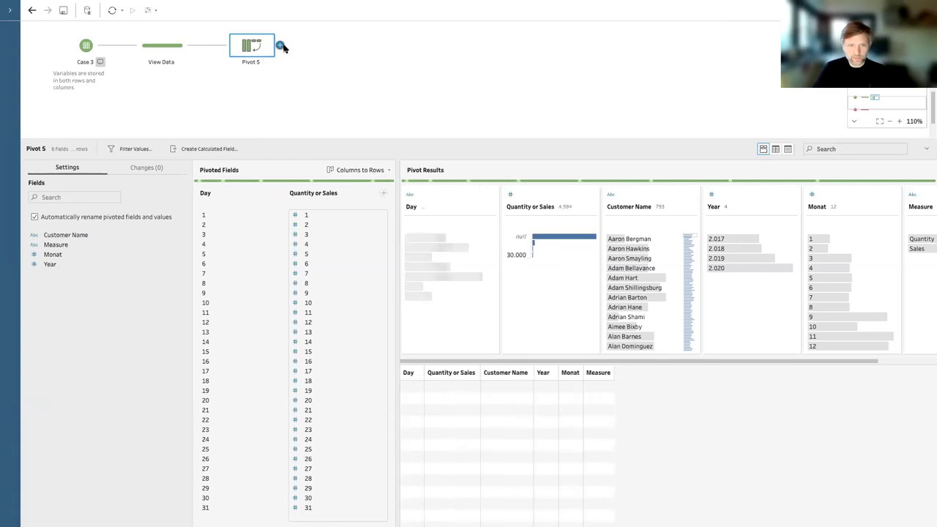
Change the Day field's data type to Number (whole) in the Case 3 pivot results
click(281, 45)
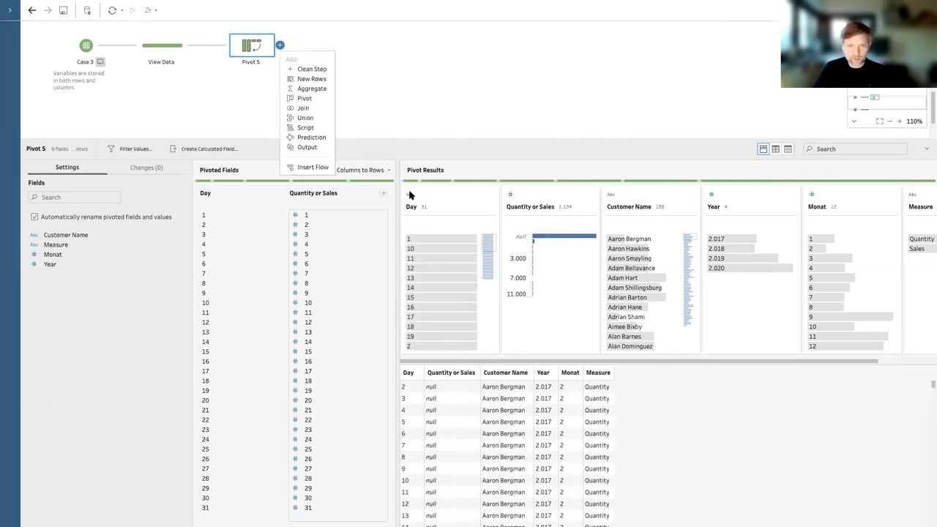
click(410, 194)
click(410, 194)
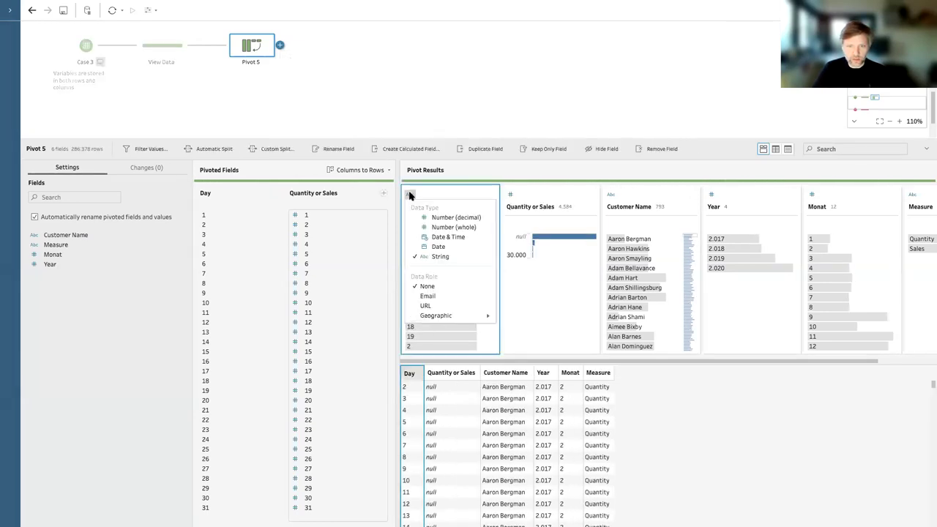
click(448, 227)
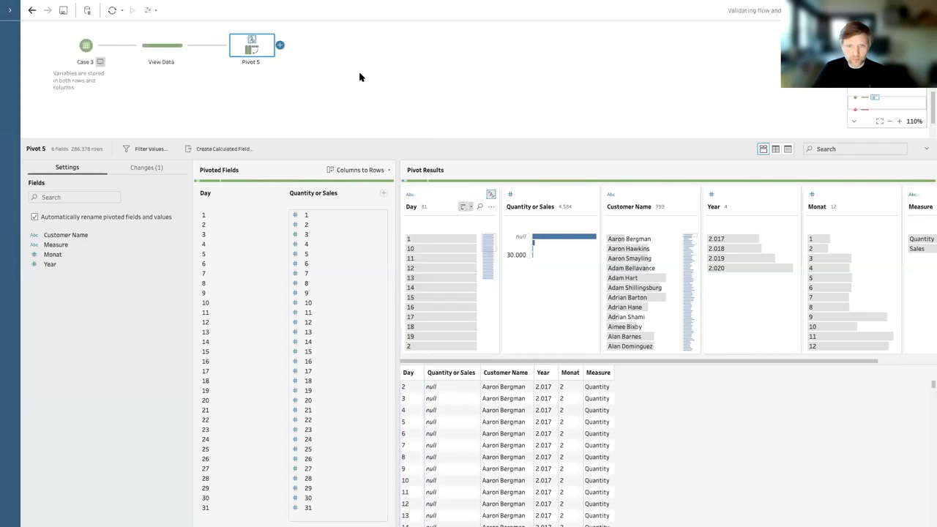
Add a Clean step after the Case 3 pivot and create a calculated field Date with the formula MAKEDATE([Year],[Monat],[Day])
click(280, 46)
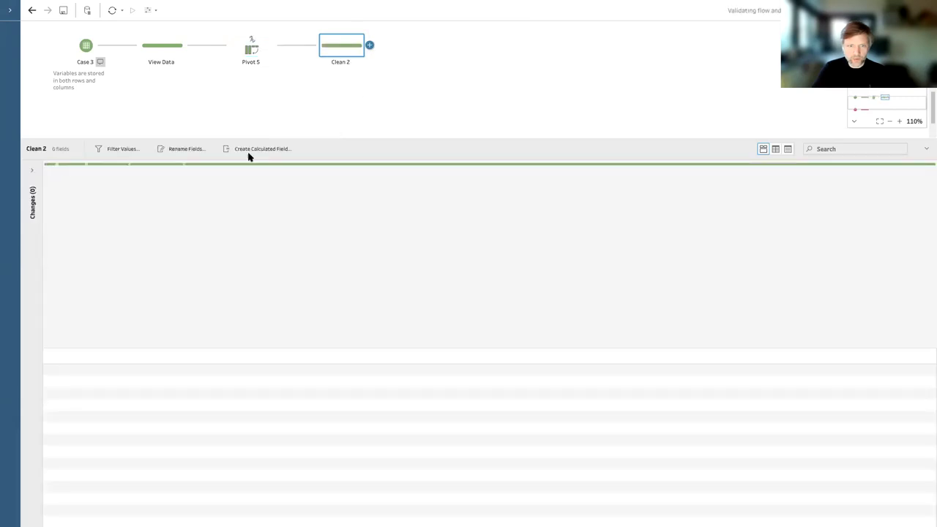
click(298, 149)
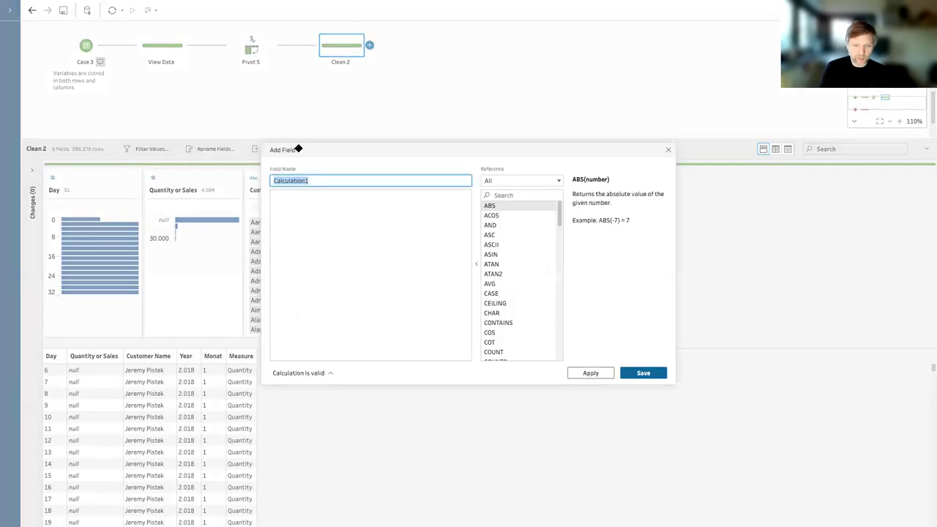
text(DAte)
key(Tab)
text(make)
key(Return)
text(ye)
key(Return)
text(,mon)
key(Return)
text(,da)
key(Return)
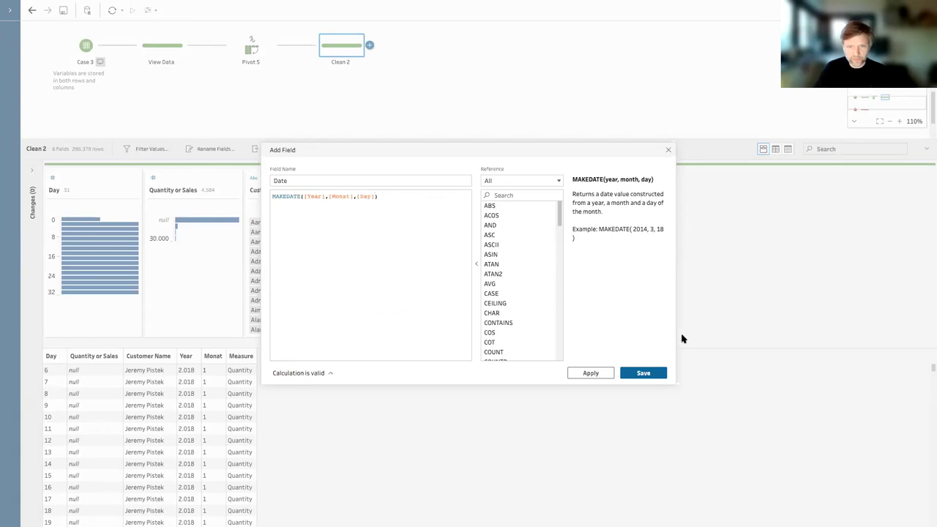
click(644, 373)
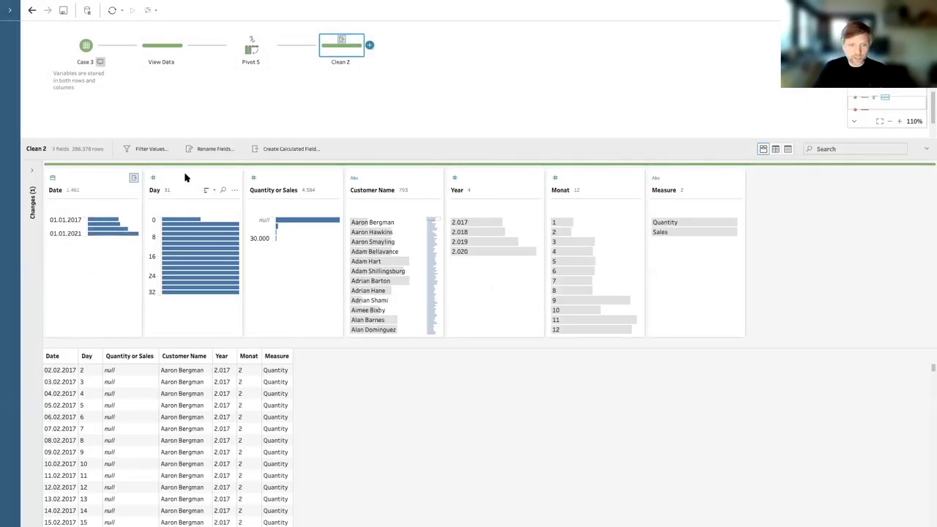
Remove the Day, Year and Monat fields and exclude the null values from Quantity or Sales
click(185, 177)
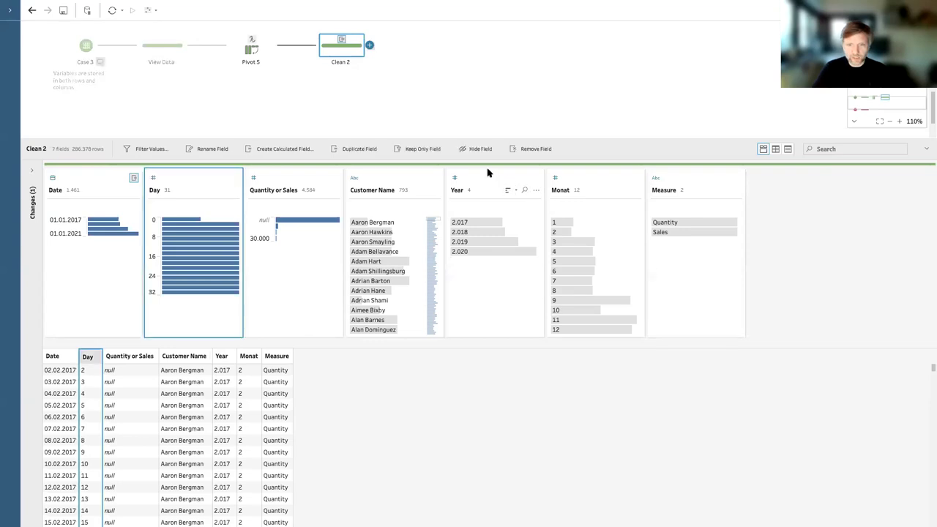
ctrl+click(488, 175)
ctrl+click(591, 178)
right_click(592, 178)
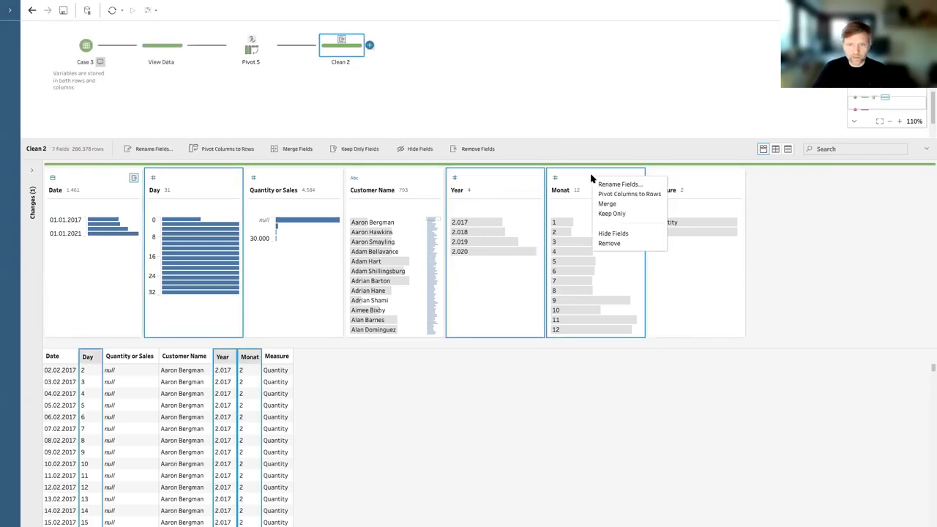
click(618, 243)
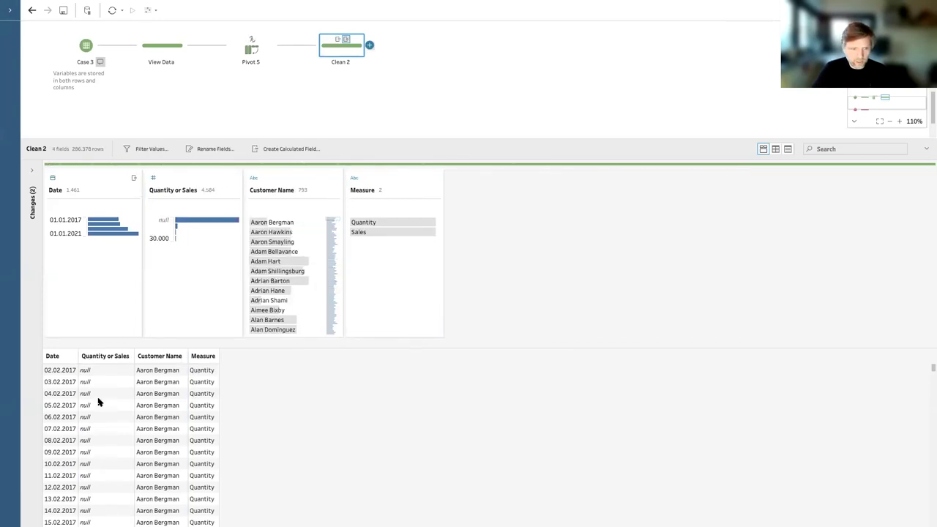
click(185, 222)
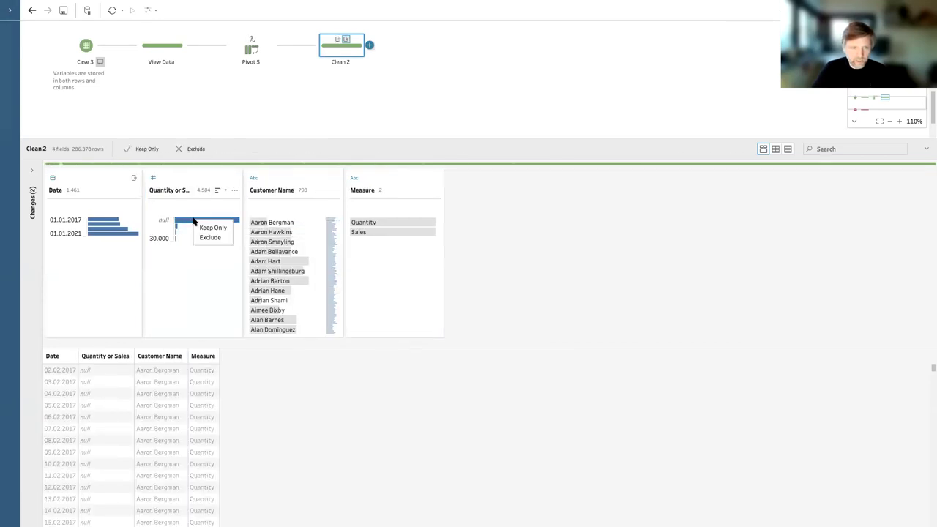
click(208, 238)
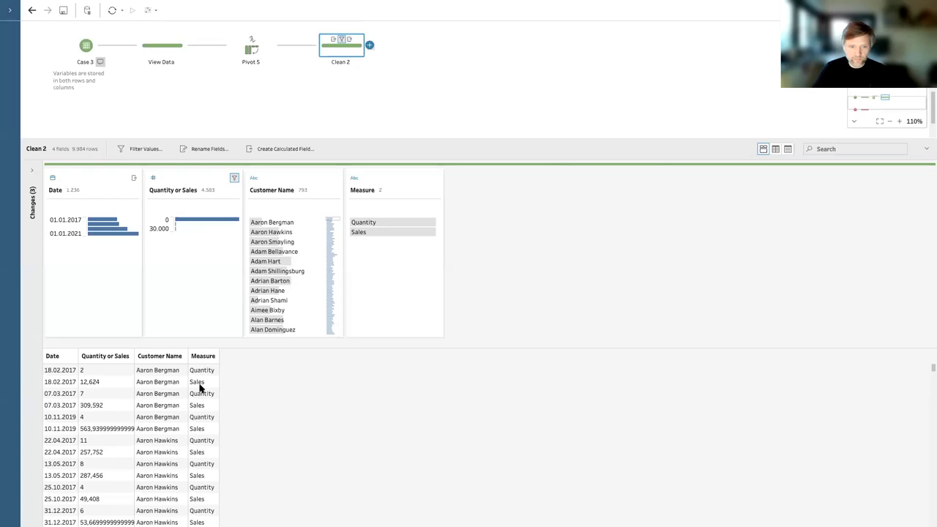
Add a rows-to-columns Pivot step after the Case 3 Clean step, pivoting Measure and aggregating Quantity or Sales for the new columns
click(370, 45)
click(395, 98)
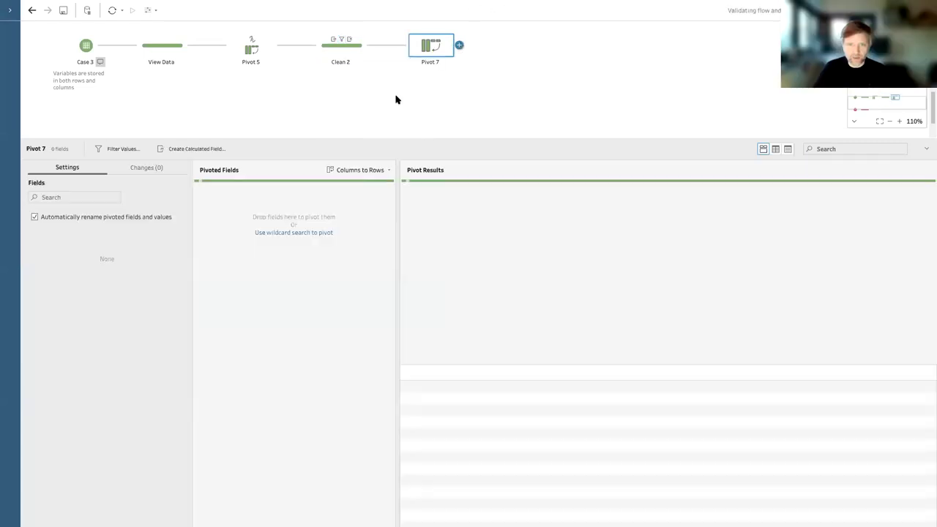
click(388, 170)
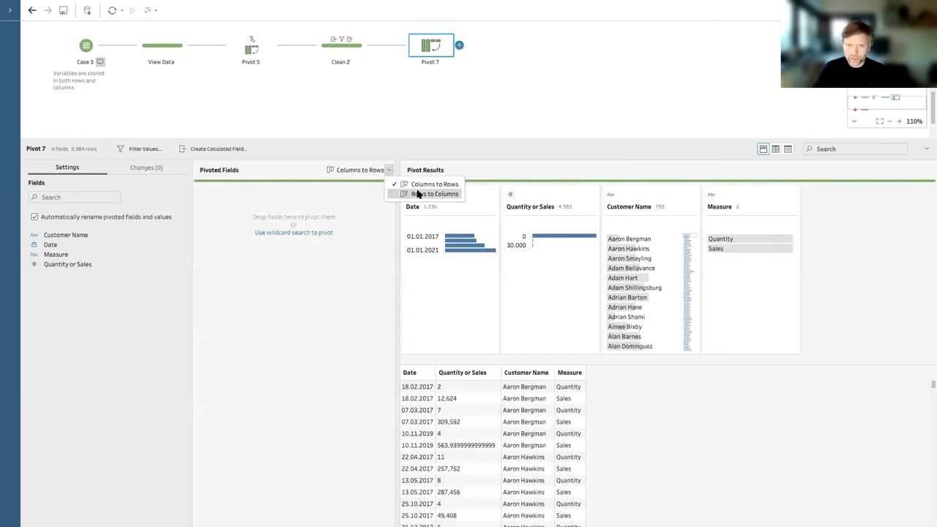
click(419, 195)
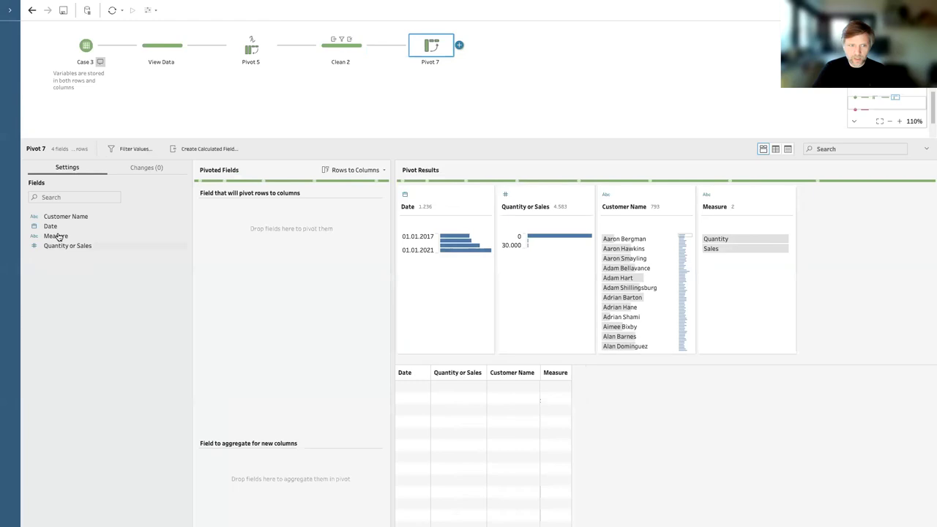
drag(50, 238, 249, 236)
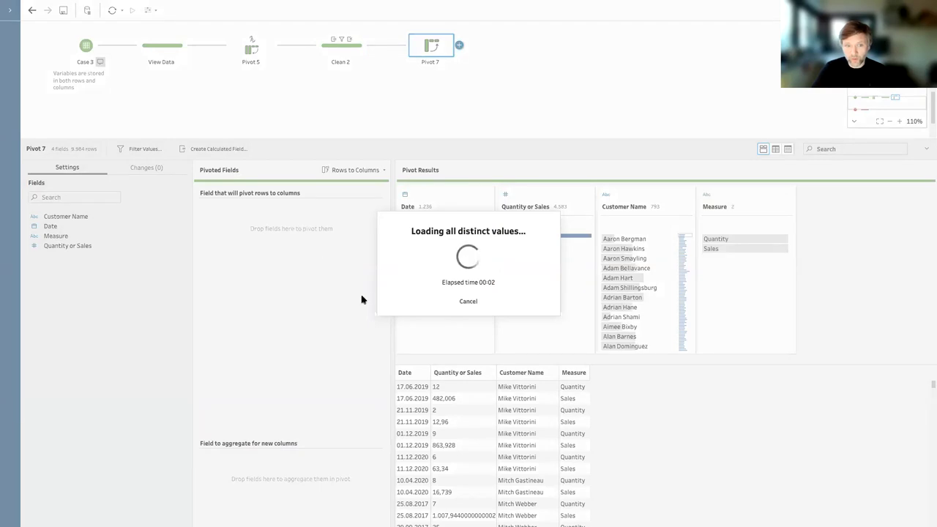
drag(54, 241, 231, 459)
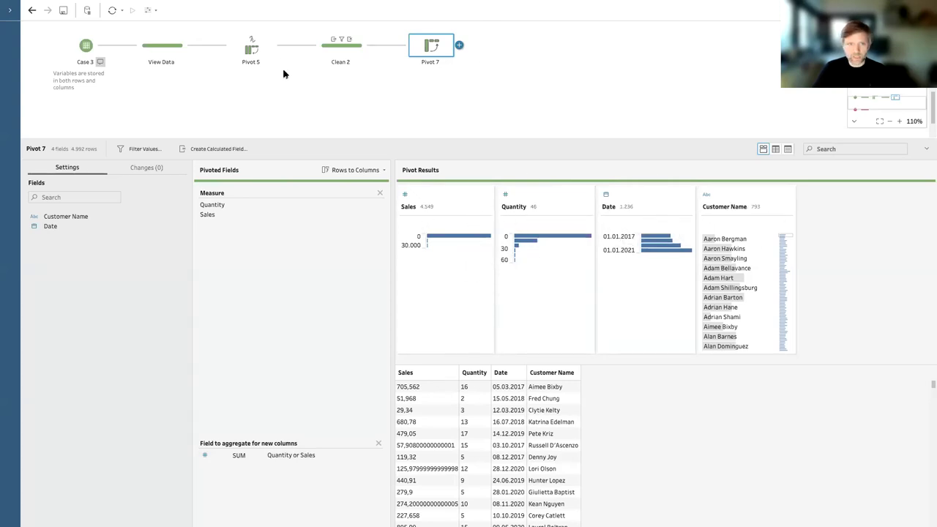
Switch the Case 4 input to a wildcard union with the file matching pattern Superstore Sales* and apply it
scroll(290, 86, down, 2)
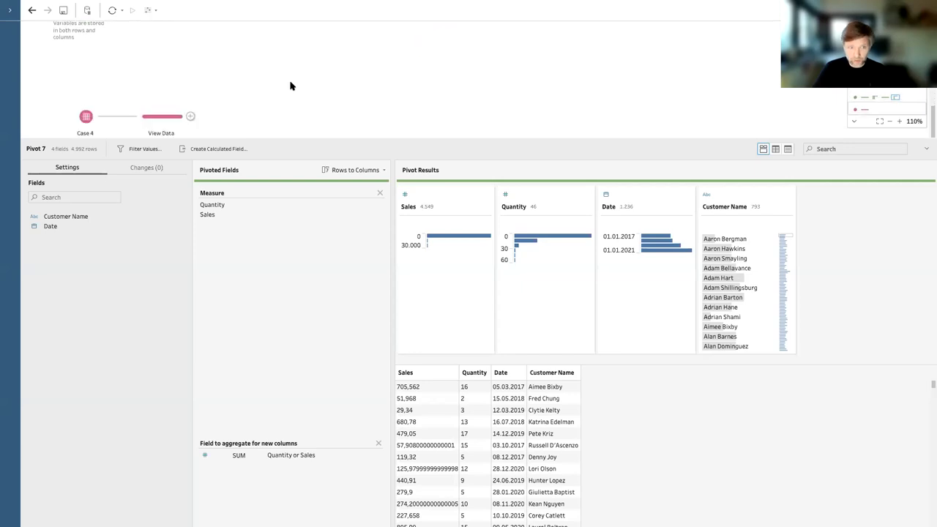
click(153, 126)
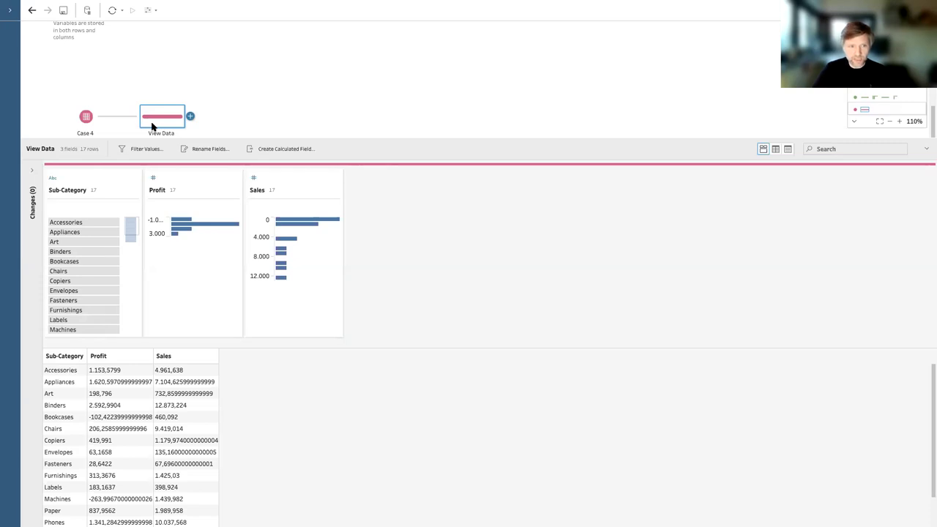
click(87, 121)
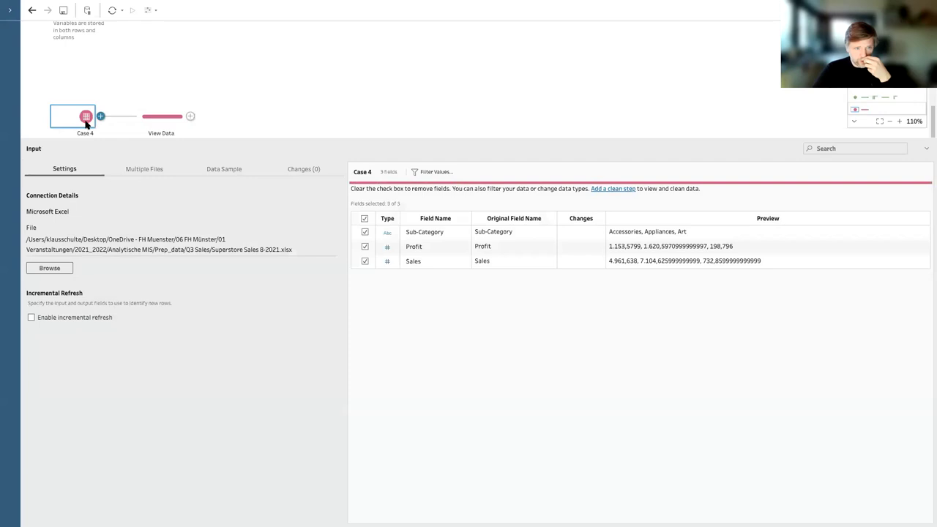
click(134, 171)
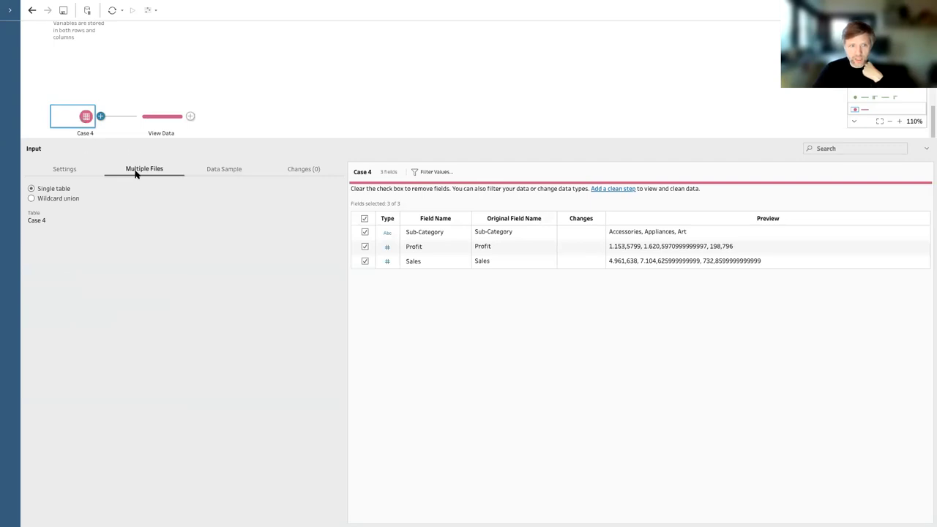
click(32, 198)
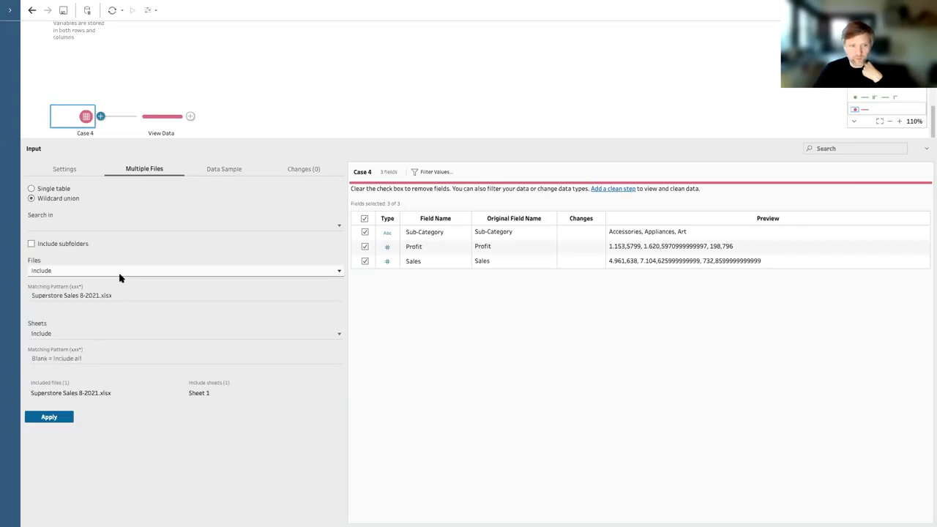
triple_click(77, 295)
key(Home)
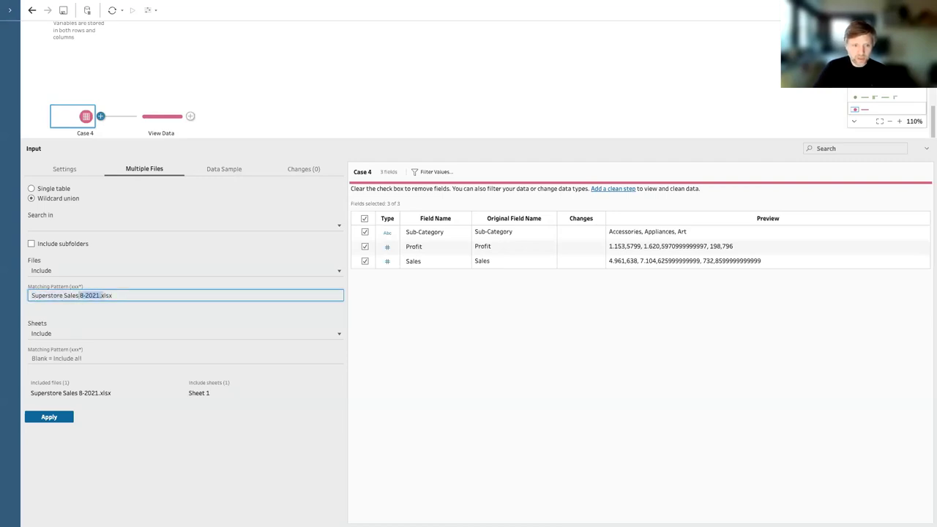
text(*)
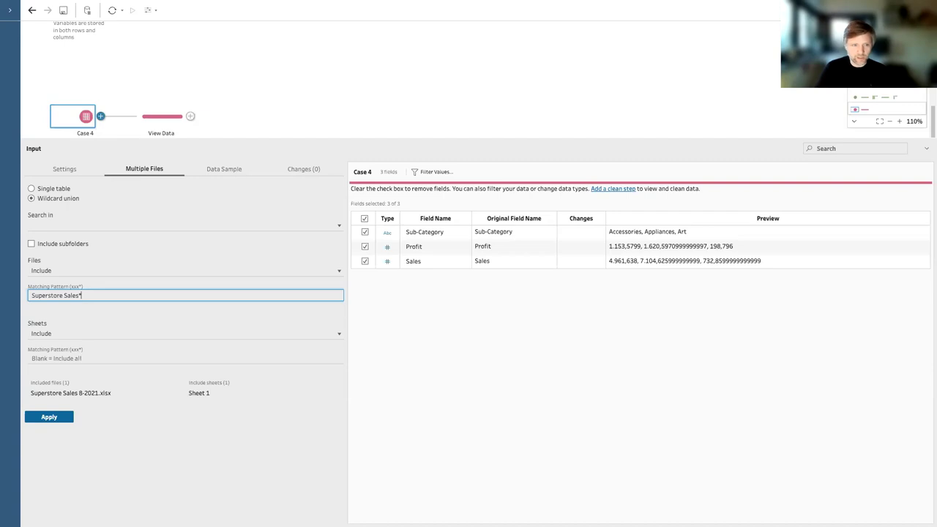
key(Return)
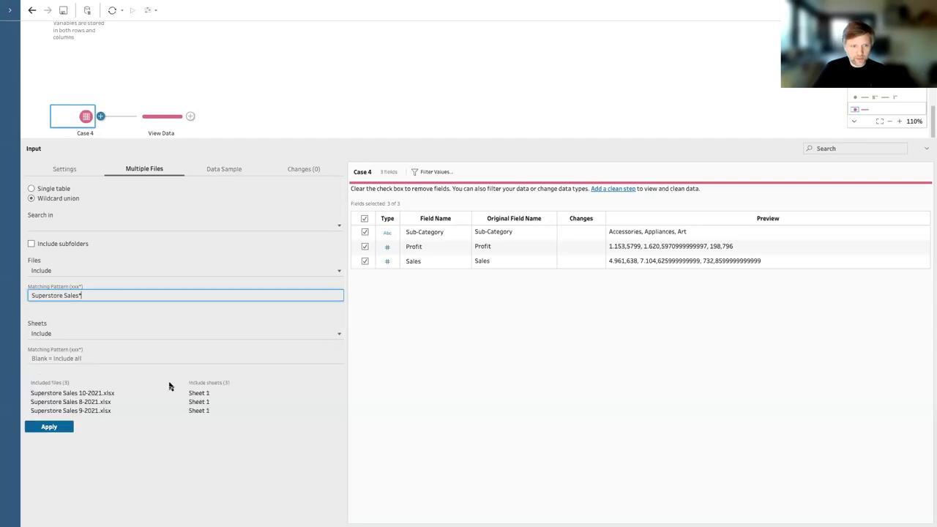
click(61, 430)
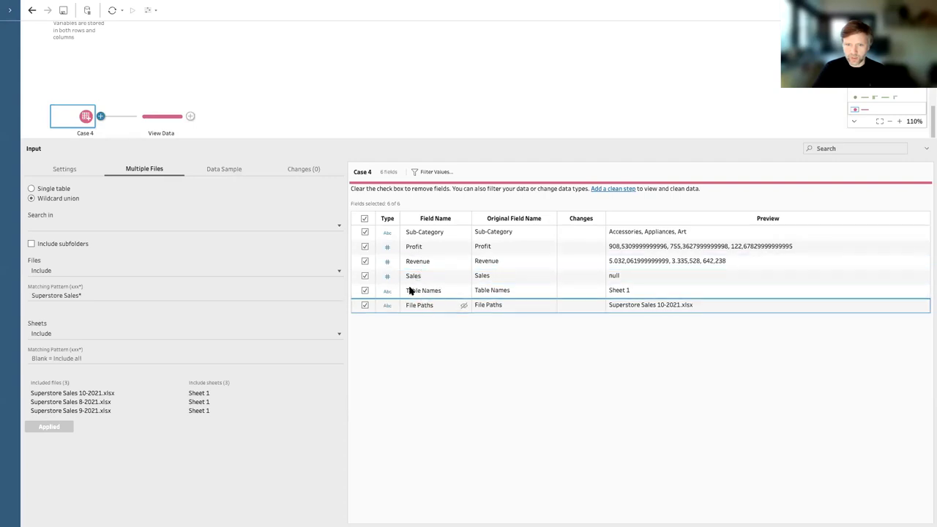
Merge the Sales and Revenue fields in the Case 4 View Data step
click(162, 117)
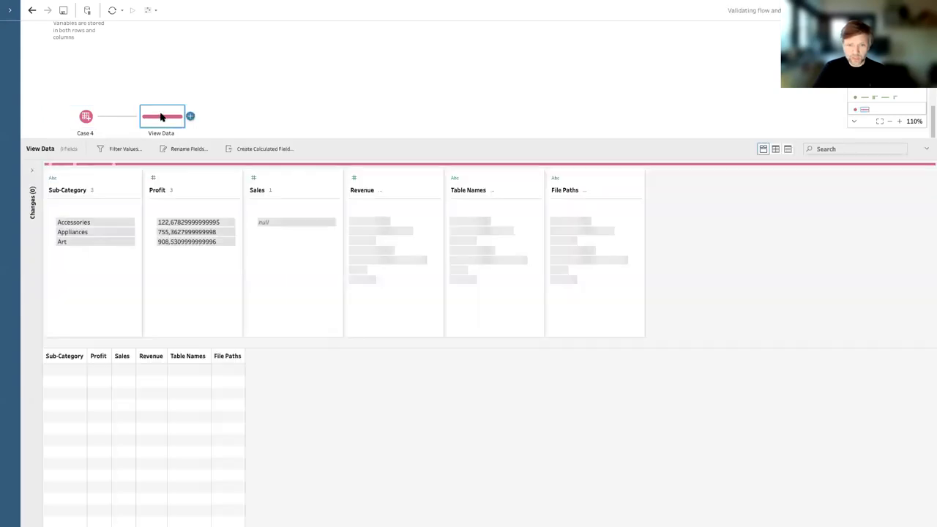
click(278, 179)
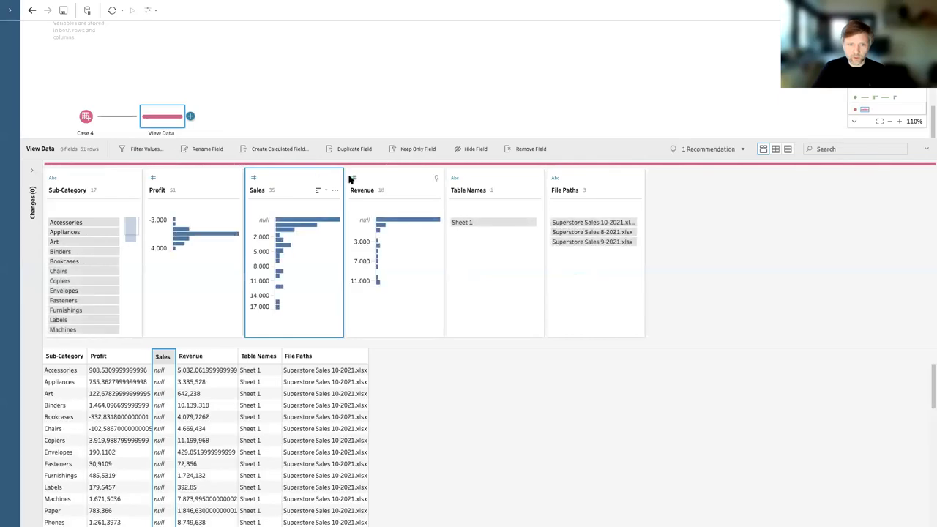
ctrl+click(385, 179)
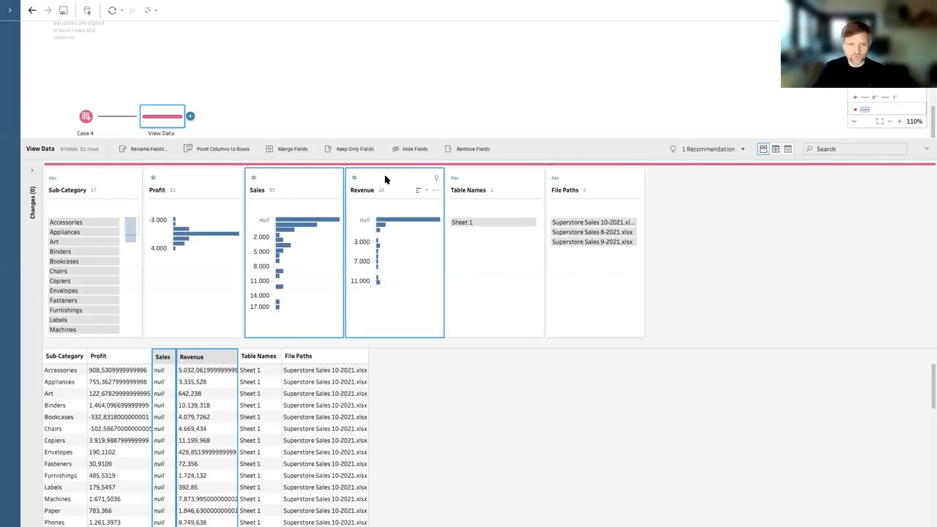
click(292, 150)
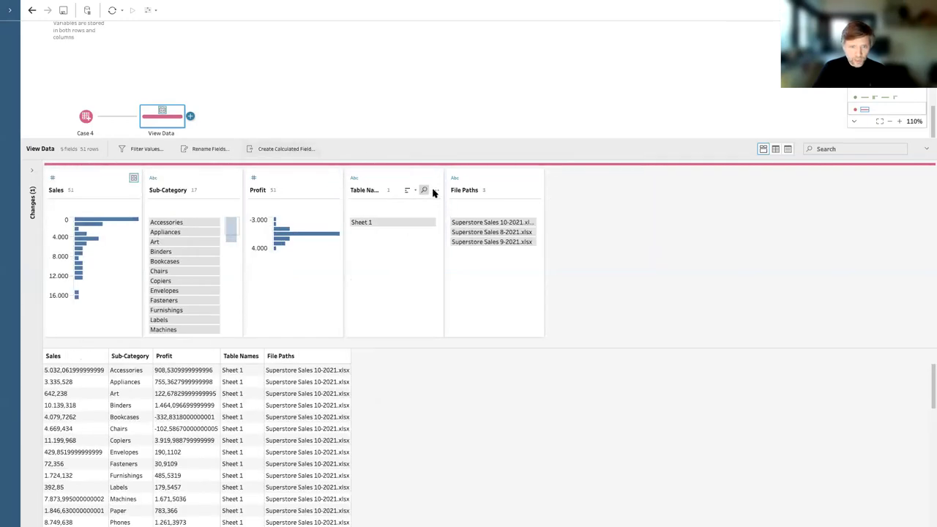
Remove the Table Names field and change the File Paths field's data type to Date in the Case 4 View Data step
click(435, 190)
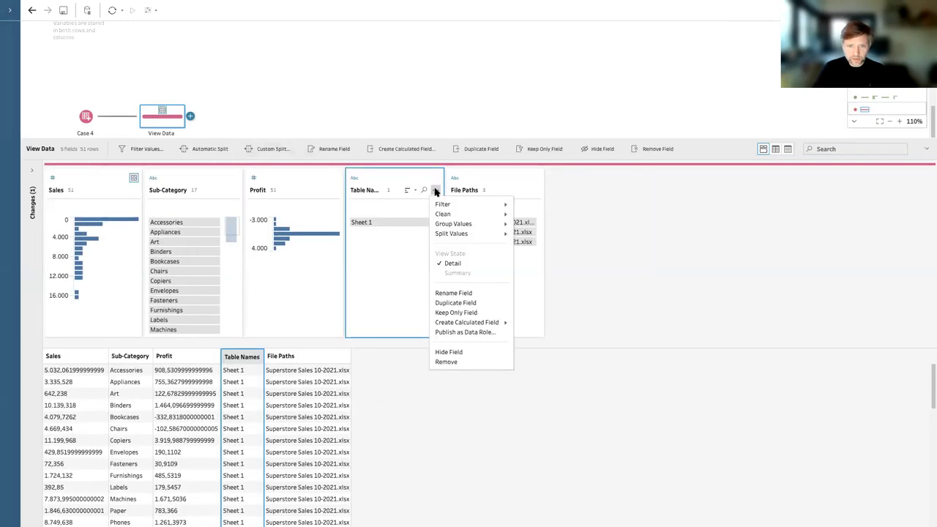
click(446, 361)
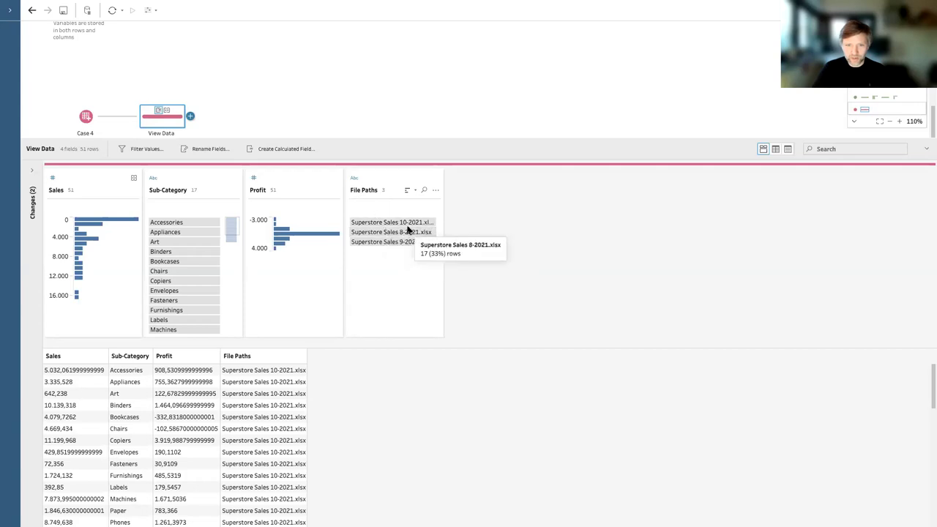
mouse_move(402, 241)
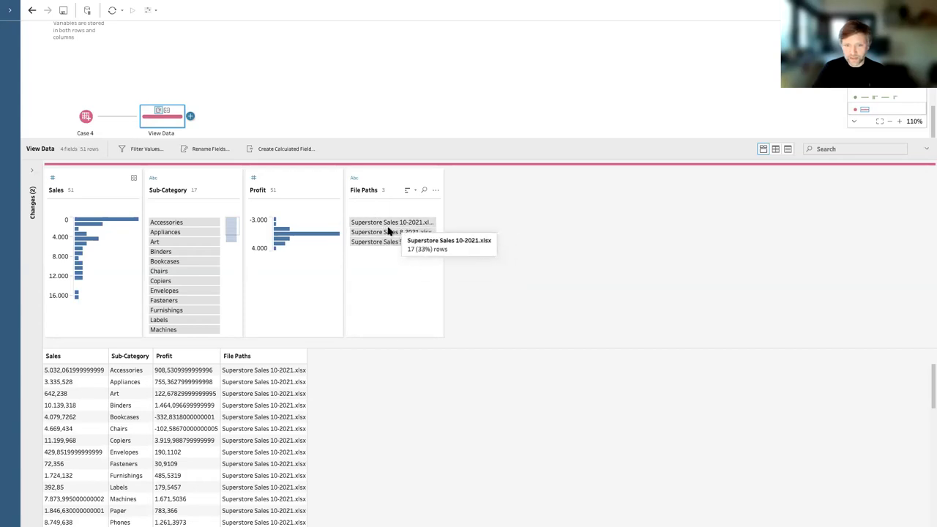
click(354, 179)
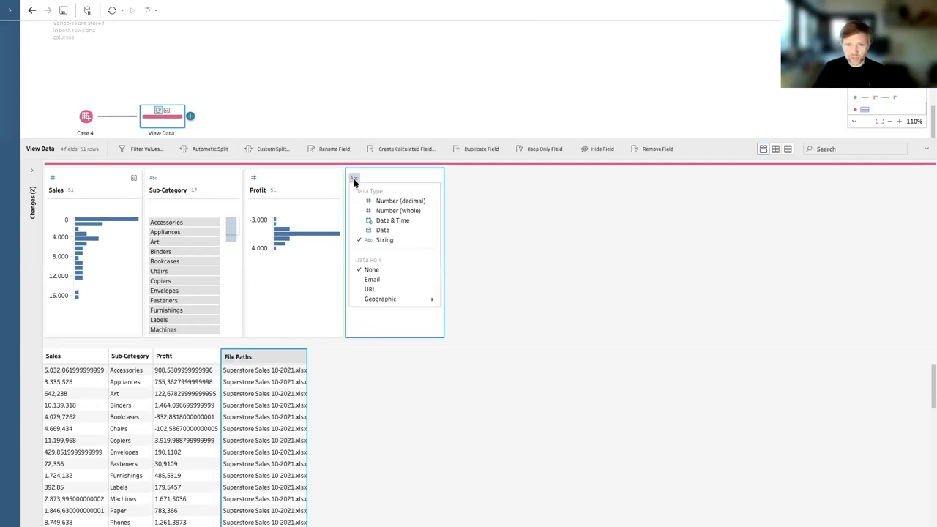
click(382, 230)
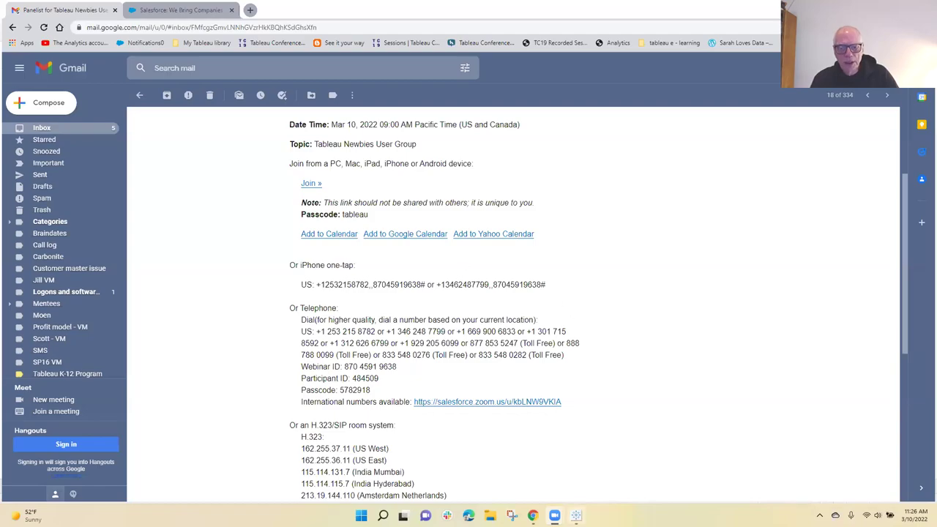
Switch to the Tableau Desktop workbook, remove Category from Rows in Sheet 6 and move Discount to the measures of the Orders table
key(alt+Tab)
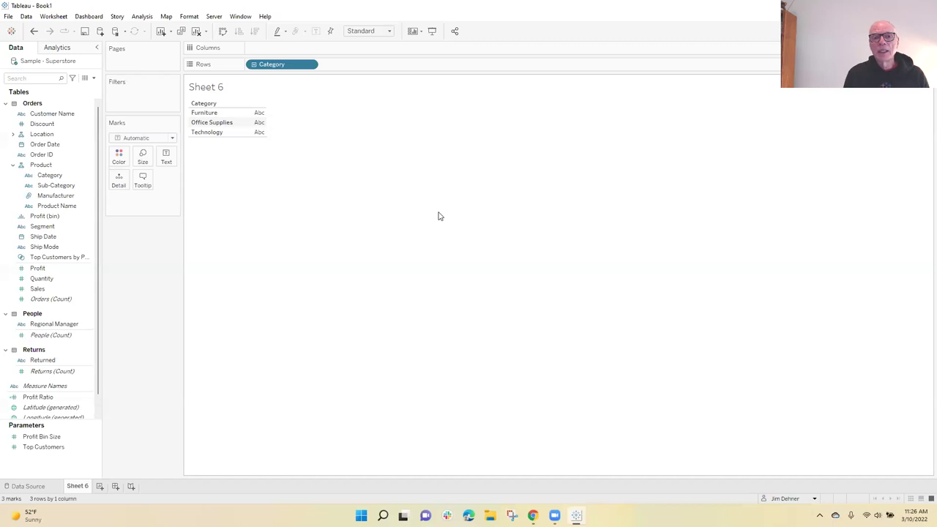
drag(276, 66, 42, 184)
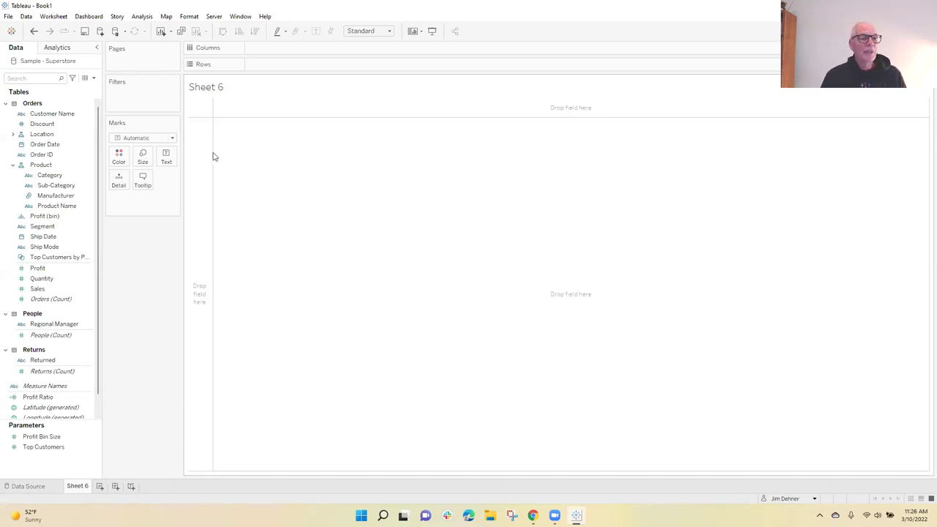
drag(57, 127, 53, 294)
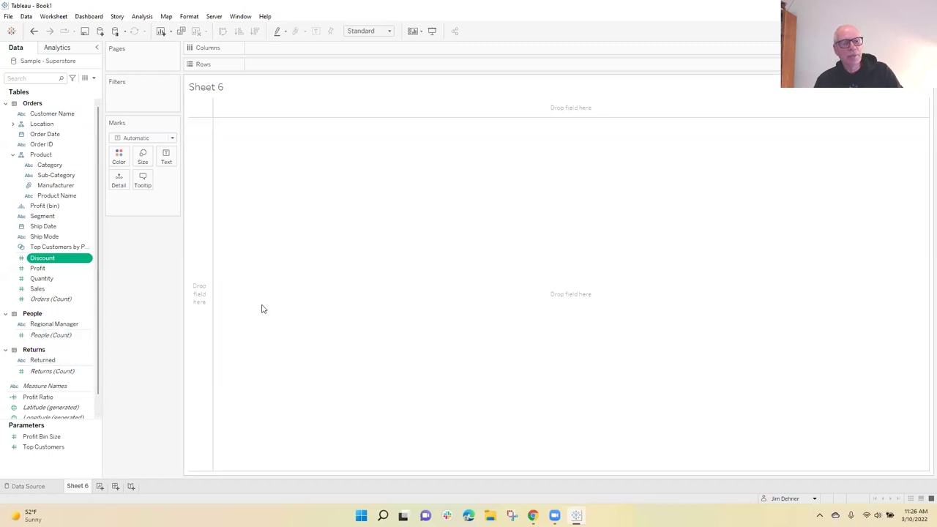
ctrl+click(58, 266)
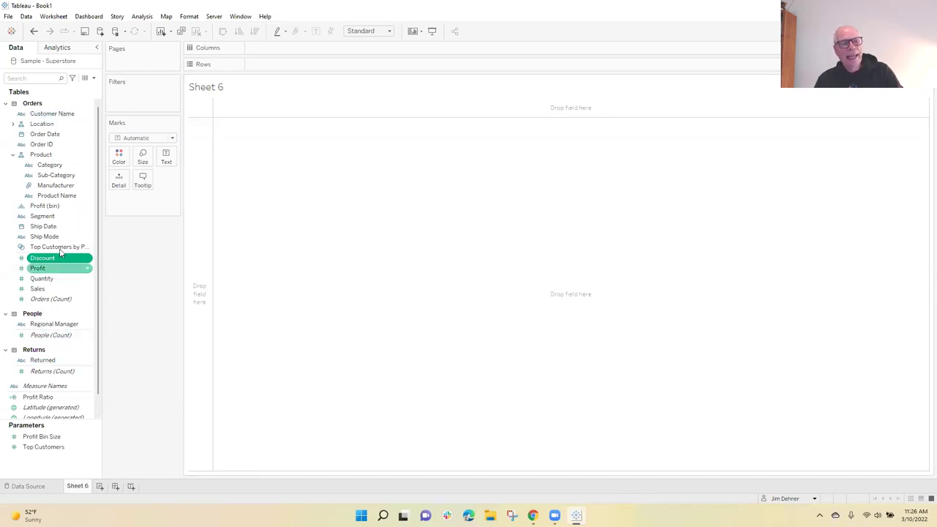
ctrl+click(23, 249)
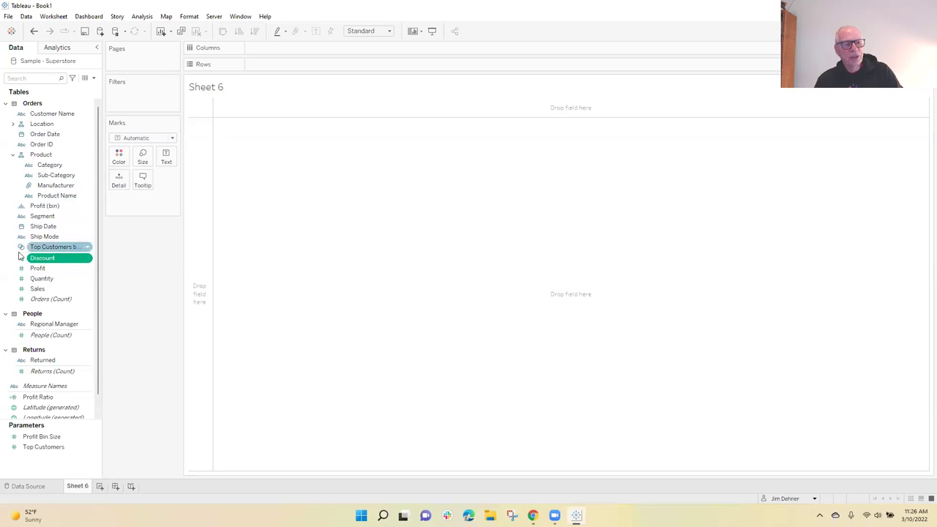
click(81, 257)
ctrl+click(19, 251)
ctrl+click(19, 252)
ctrl+click(20, 252)
click(18, 251)
ctrl+click(51, 257)
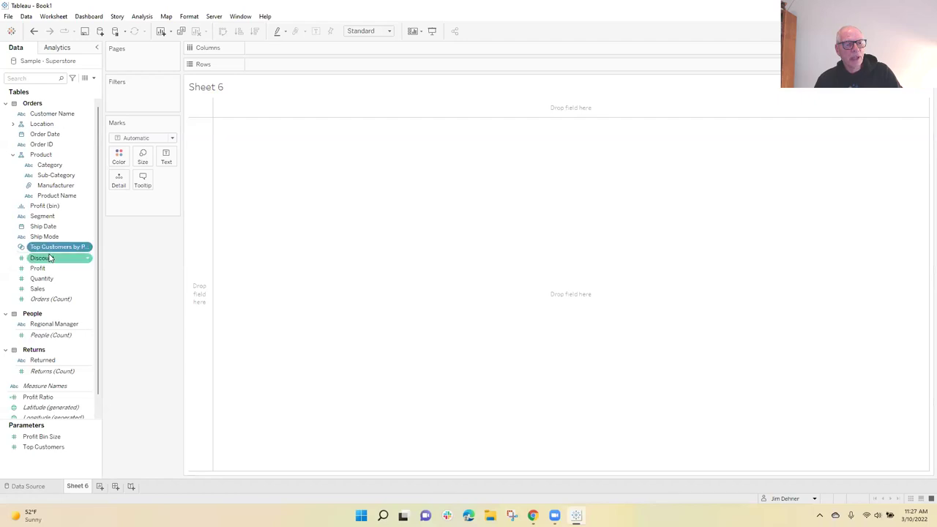
ctrl+click(15, 257)
ctrl+click(49, 164)
ctrl+click(50, 162)
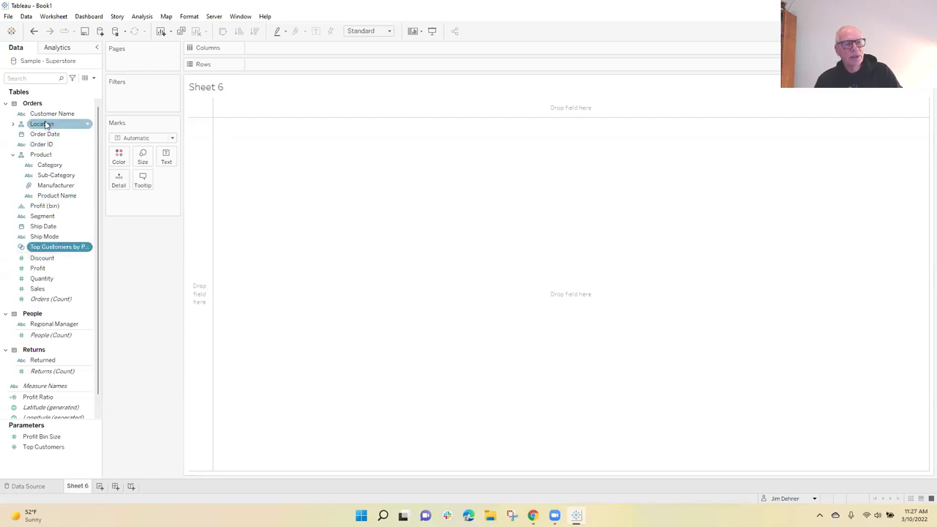
ctrl+click(52, 268)
ctrl+click(52, 268)
ctrl+click(41, 258)
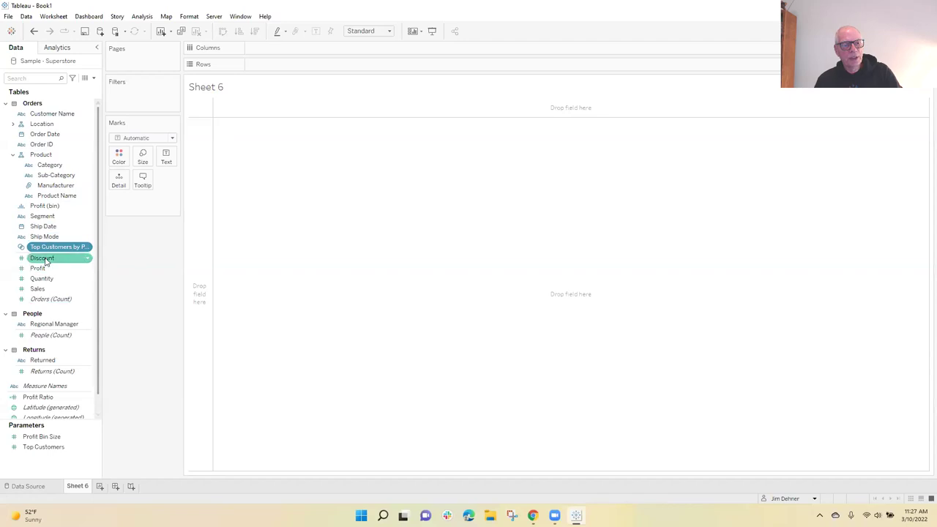
ctrl+click(42, 257)
ctrl+click(37, 288)
ctrl+click(37, 289)
ctrl+click(42, 258)
ctrl+click(42, 258)
ctrl+click(44, 206)
ctrl+click(44, 206)
ctrl+click(56, 175)
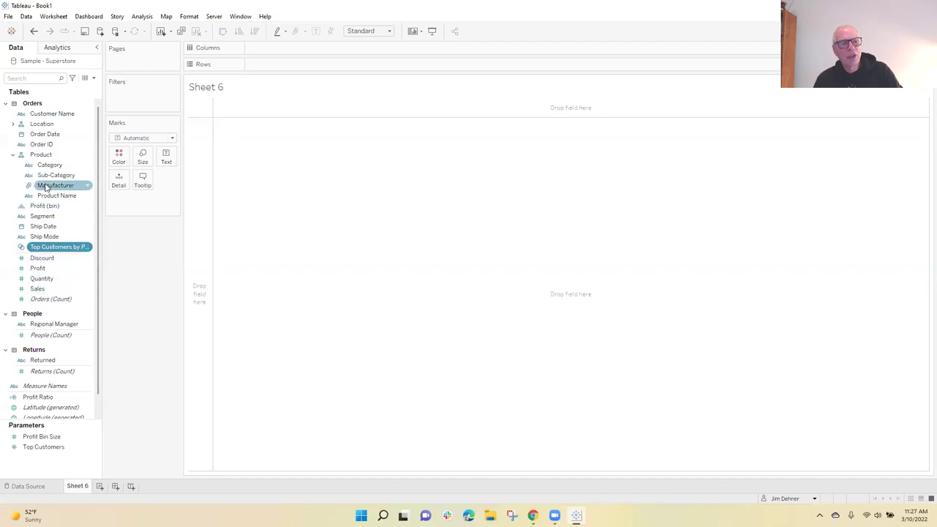
ctrl+click(55, 175)
ctrl+click(50, 164)
ctrl+click(50, 165)
ctrl+click(42, 144)
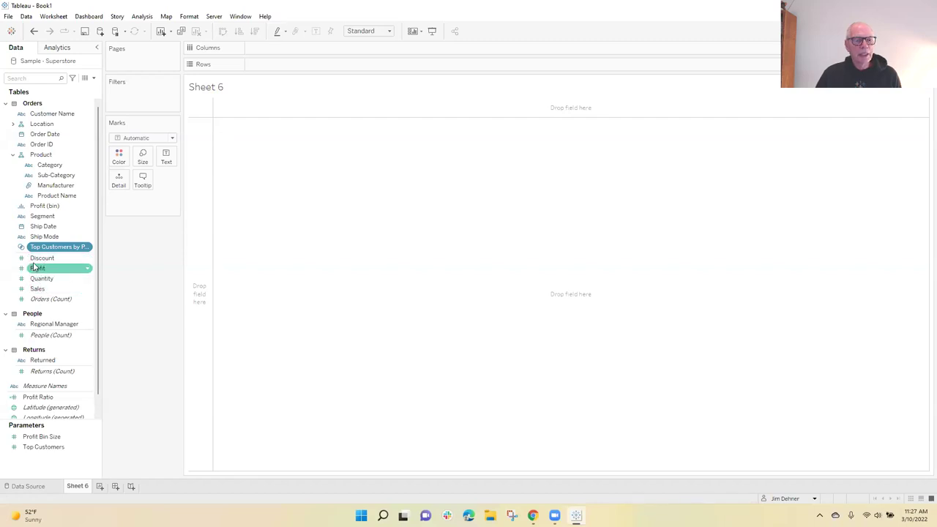
Place Category from the Product hierarchy on Rows and move Office Supplies above Furniture in the view
click(12, 156)
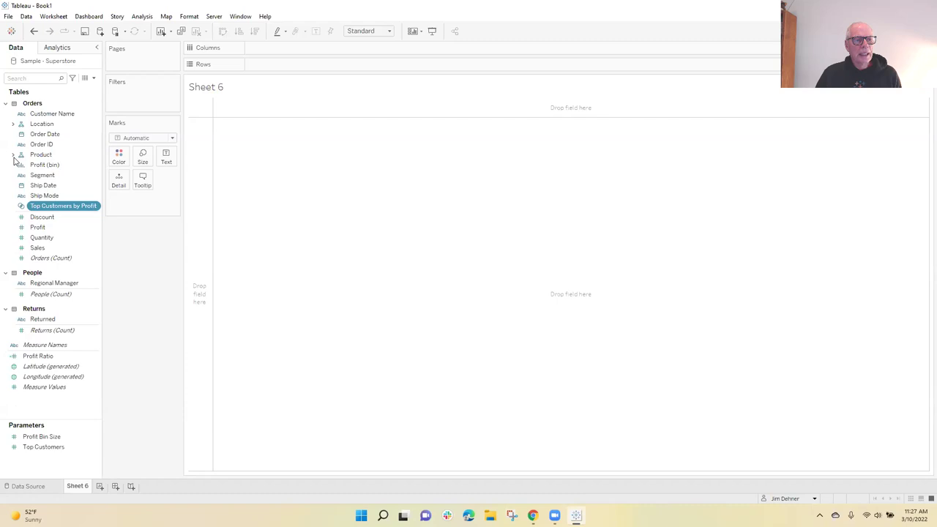
click(12, 156)
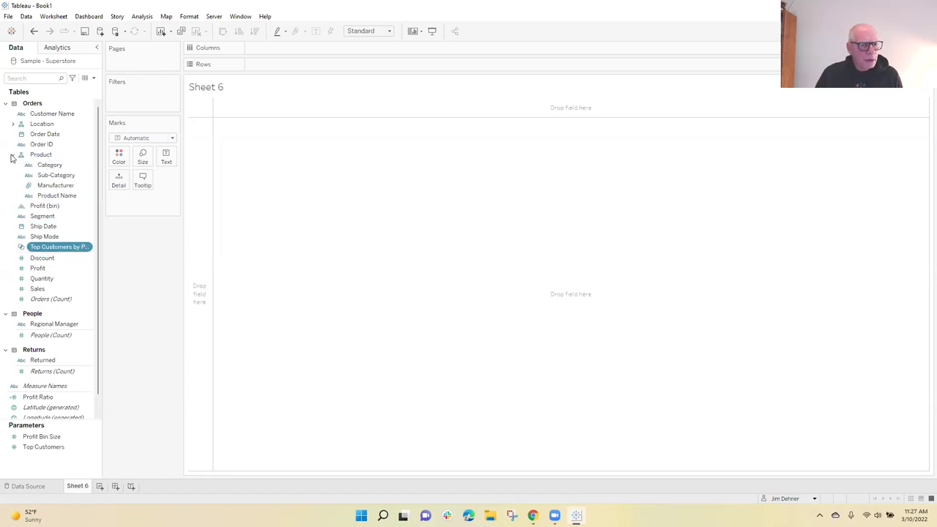
drag(50, 167, 279, 67)
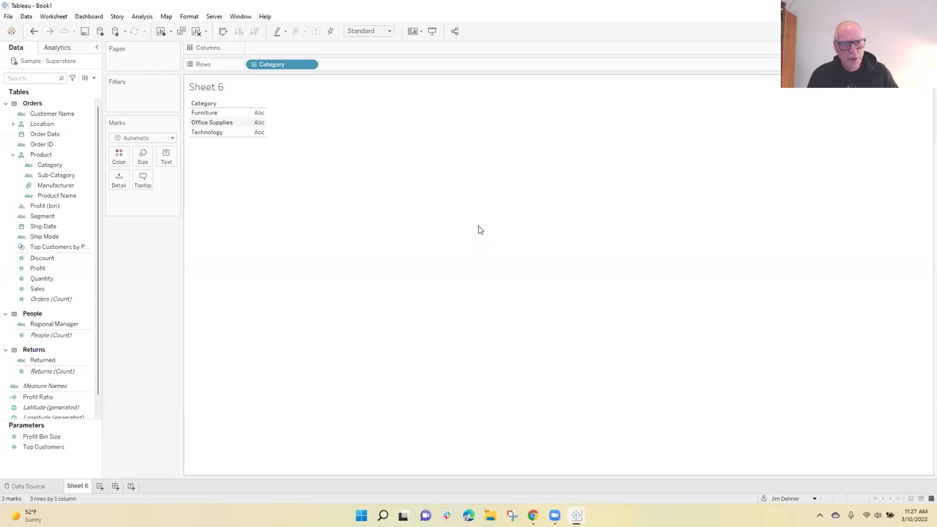
click(224, 125)
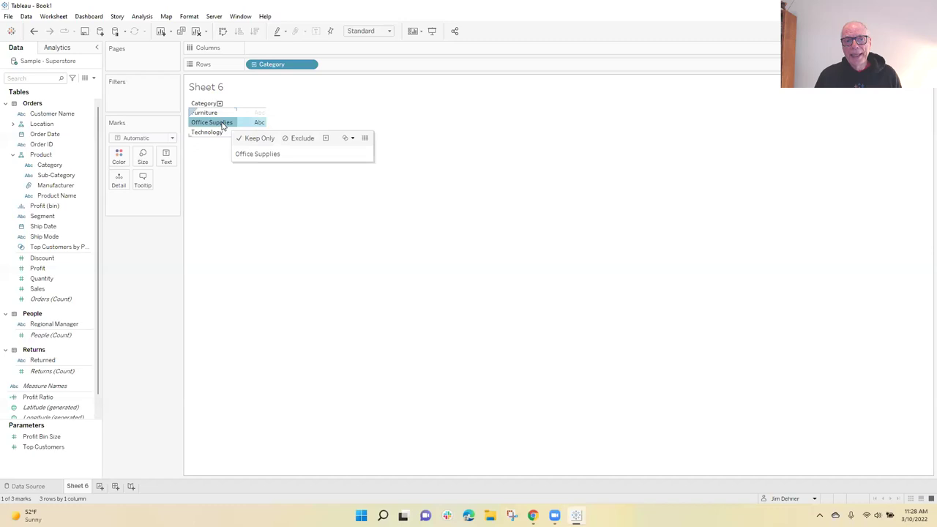
drag(223, 127, 223, 115)
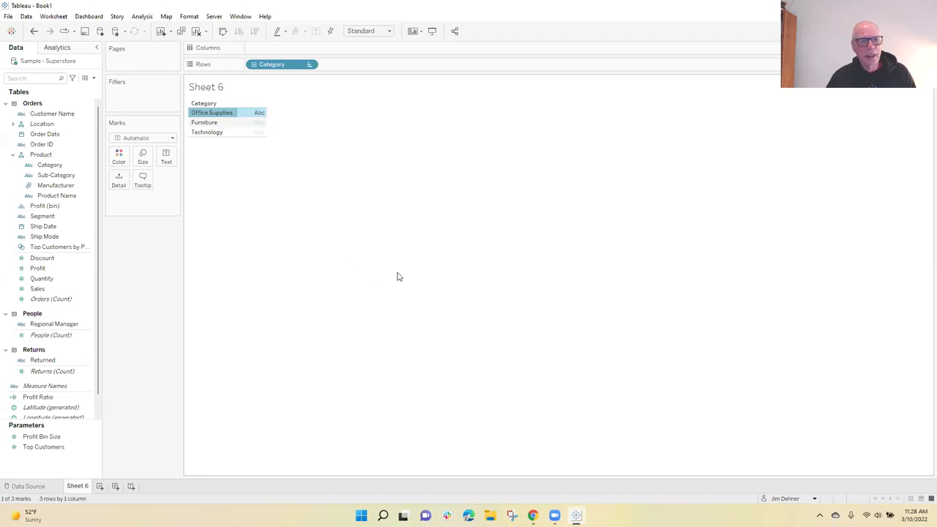
Place Sales on Columns as a sum and show mark labels on the Category bars
click(41, 290)
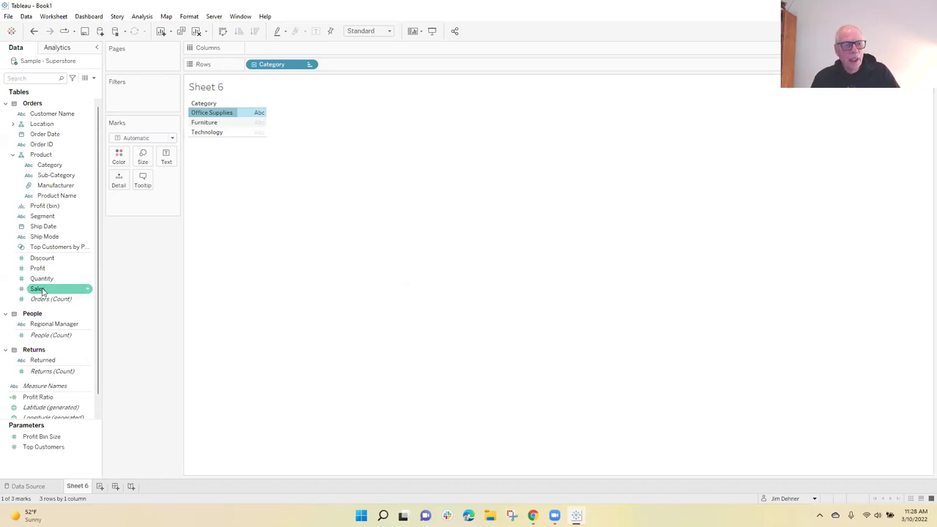
drag(42, 290, 274, 46)
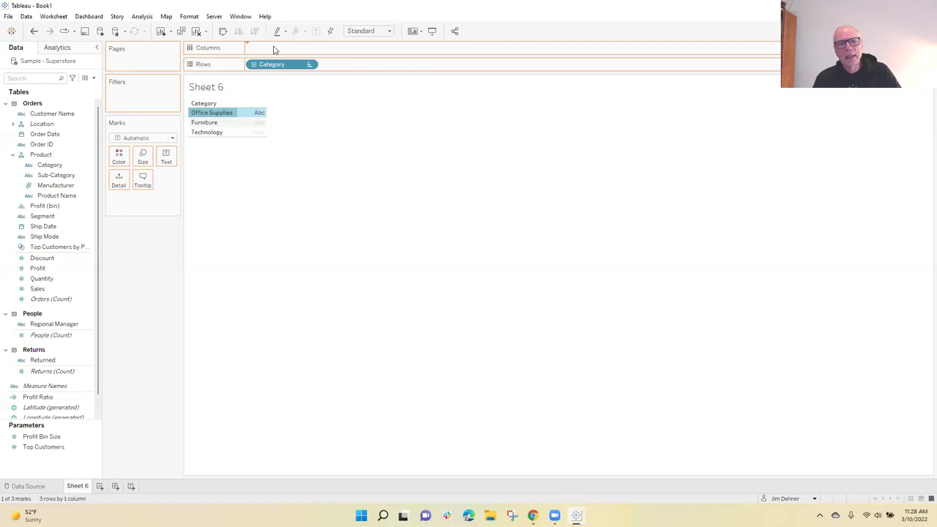
click(463, 314)
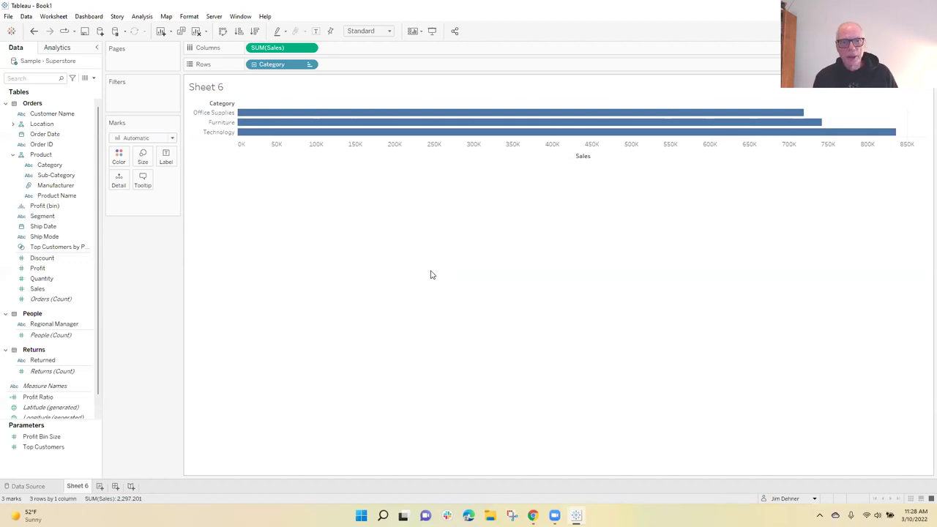
click(166, 156)
click(188, 179)
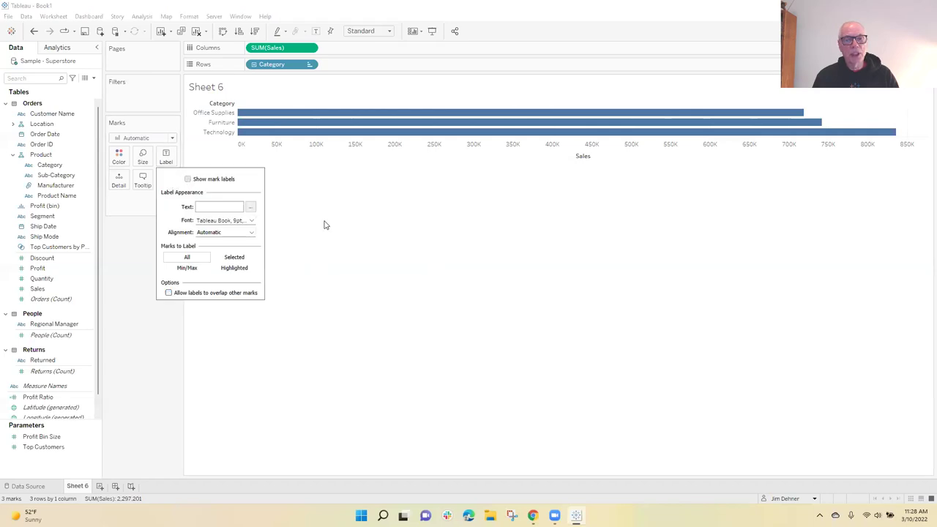
click(600, 311)
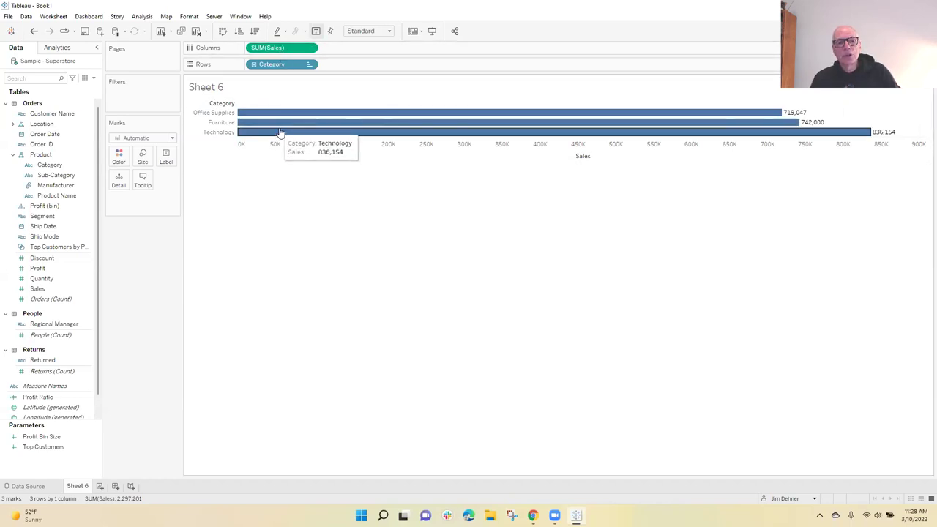
Place Profit on Columns beside Sales and remove it from the view again
click(284, 147)
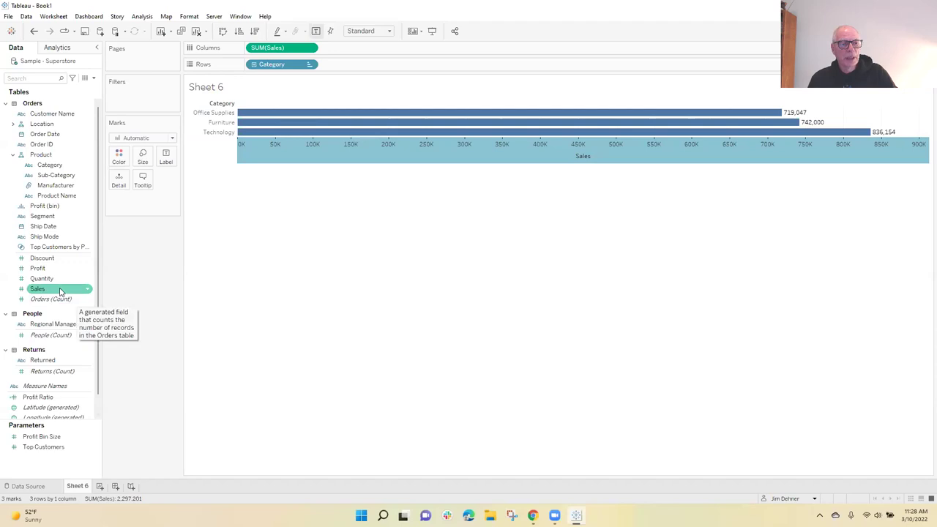
drag(41, 269, 398, 51)
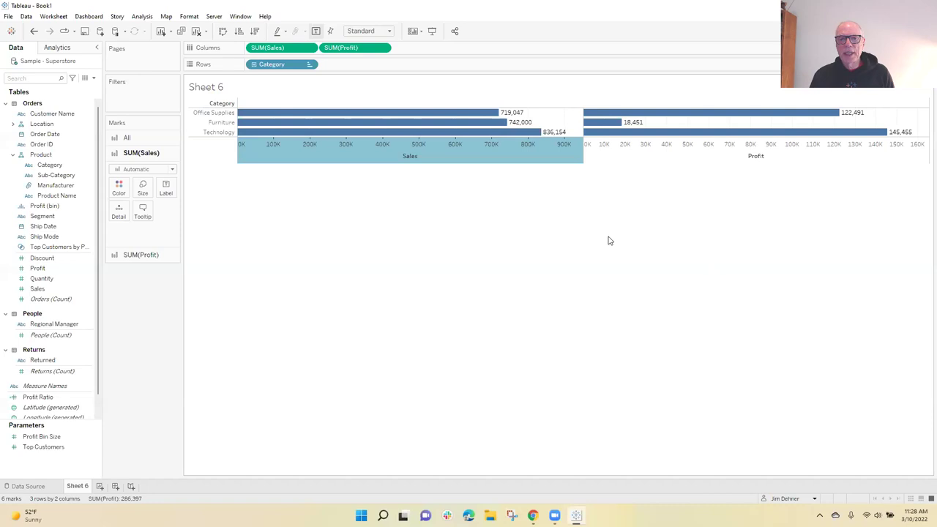
drag(338, 47, 37, 197)
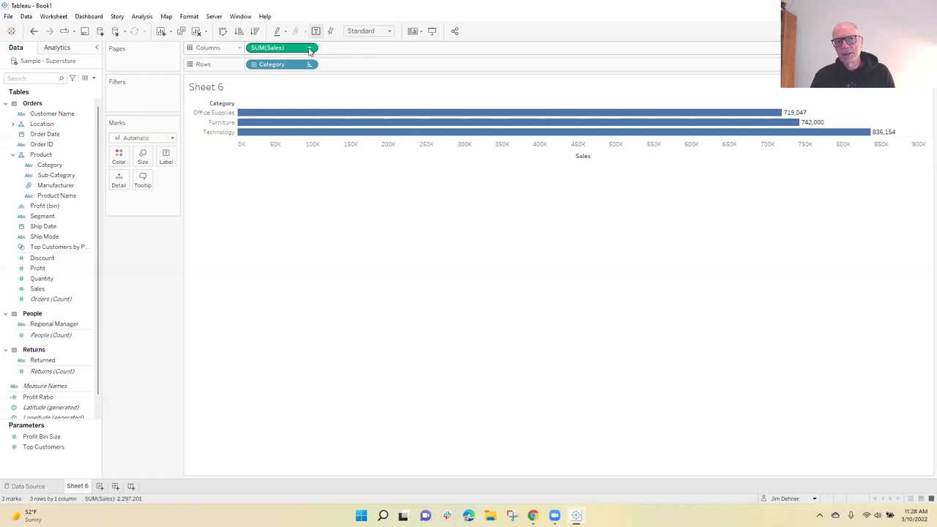
Look through the aggregation options available for the Sales measure on Columns
click(309, 48)
mouse_move(320, 149)
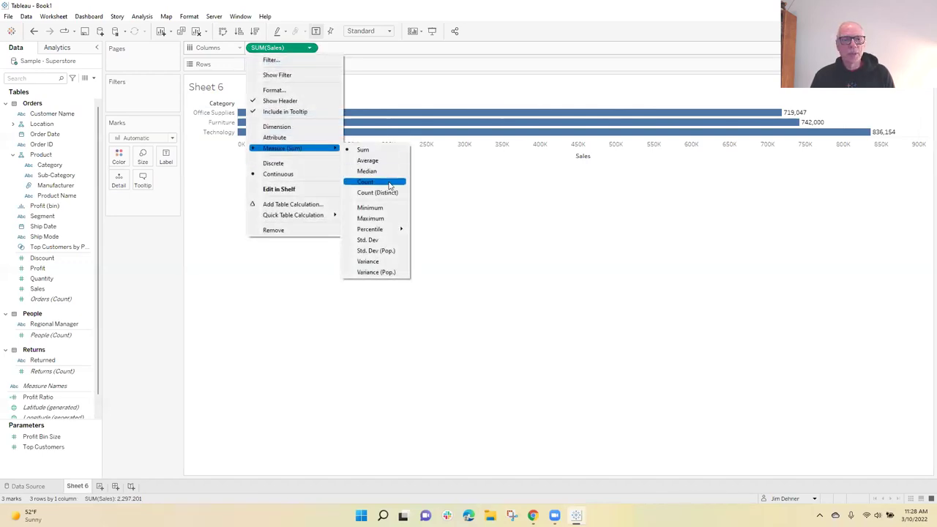
click(471, 234)
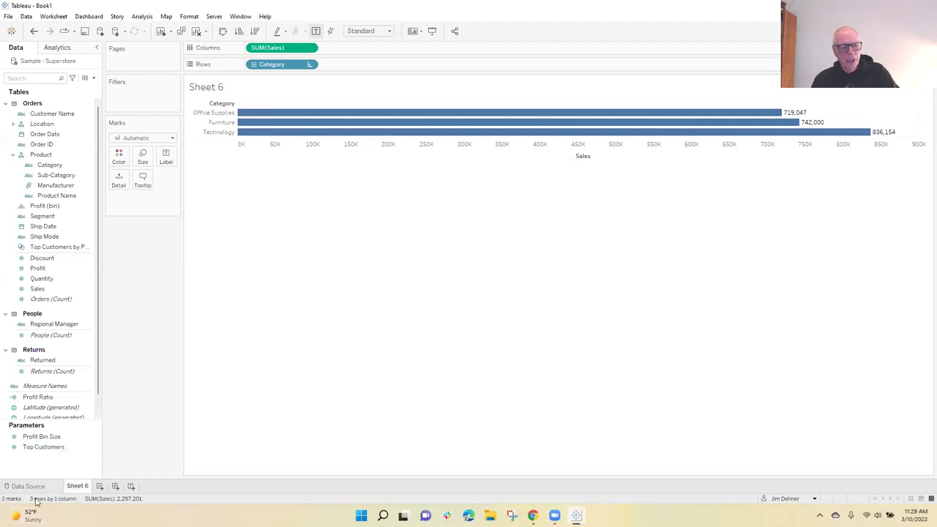
View the data behind the Category and Sales chart, comparing the summary with the underlying Orders rows
drag(216, 114, 232, 139)
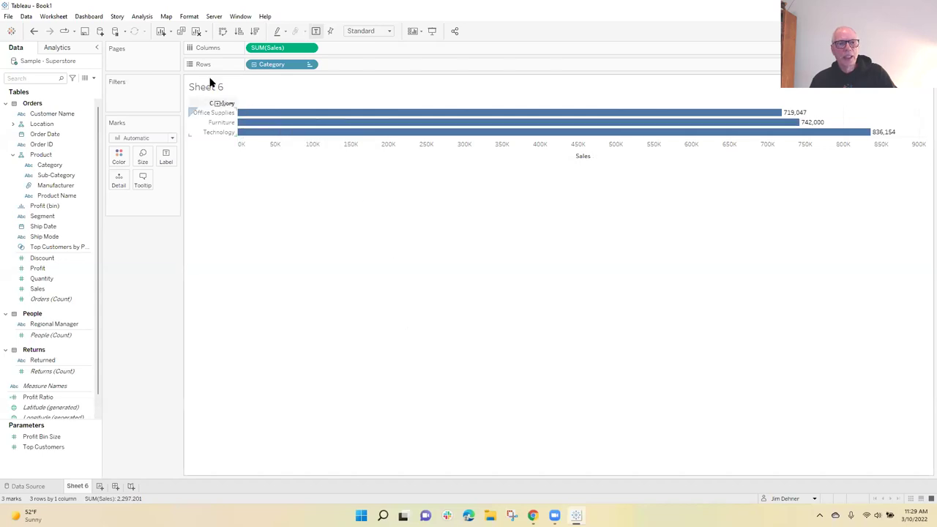
click(144, 17)
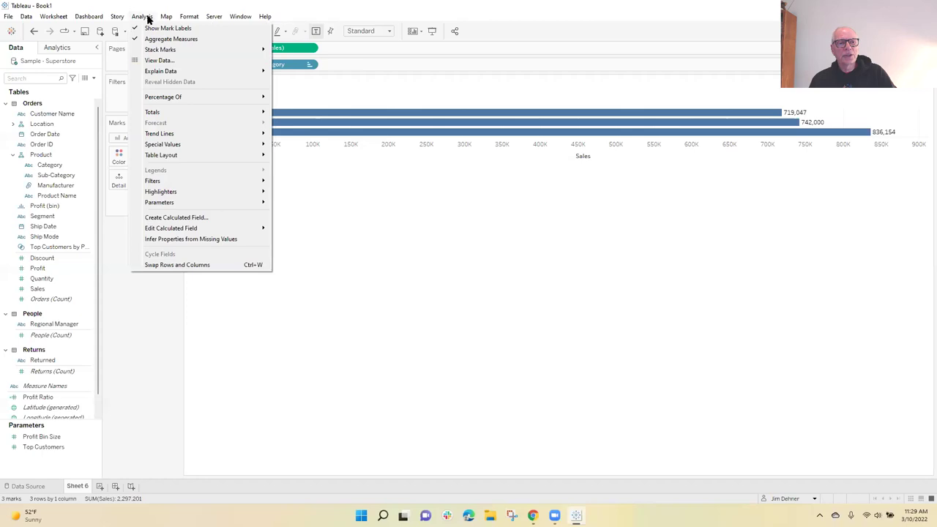
click(156, 61)
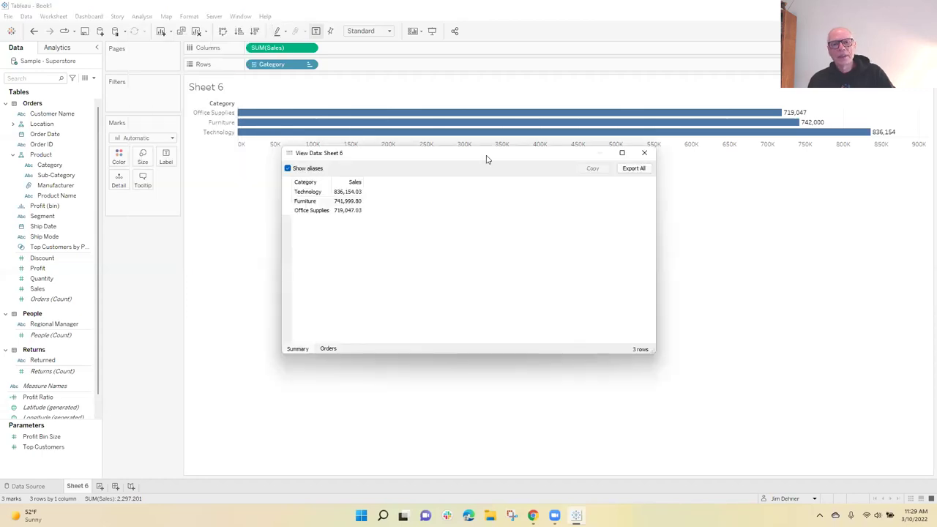
drag(490, 157, 498, 211)
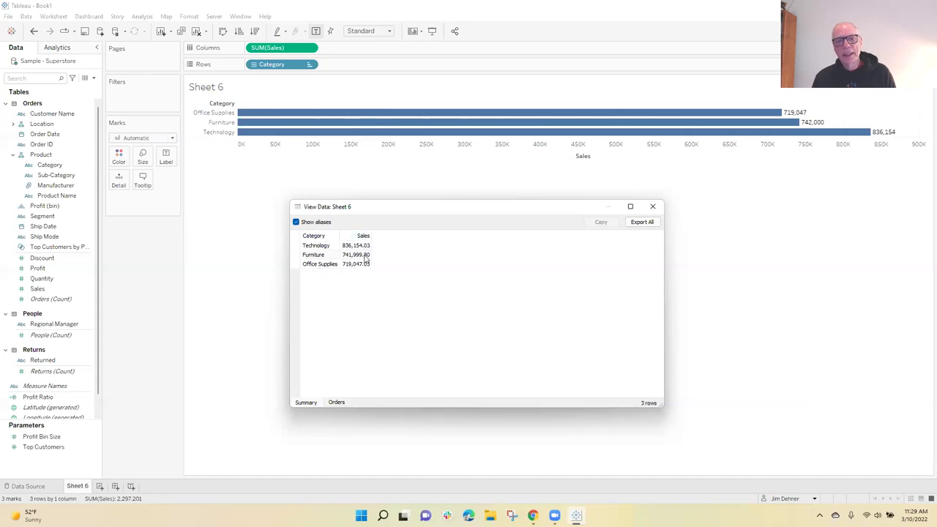
click(336, 403)
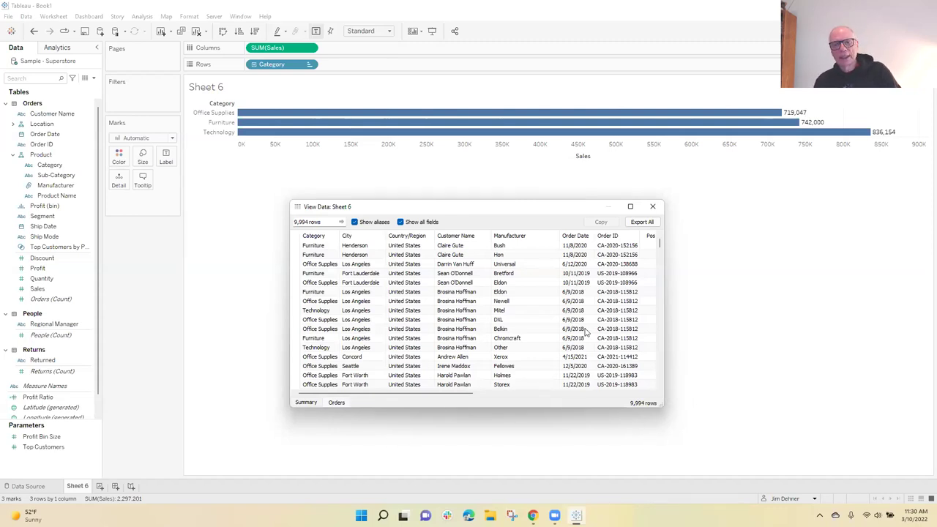
click(300, 404)
click(653, 206)
Expand Category on Rows to show Sub-Category and sort the sub-categories by Sales in descending order
click(254, 64)
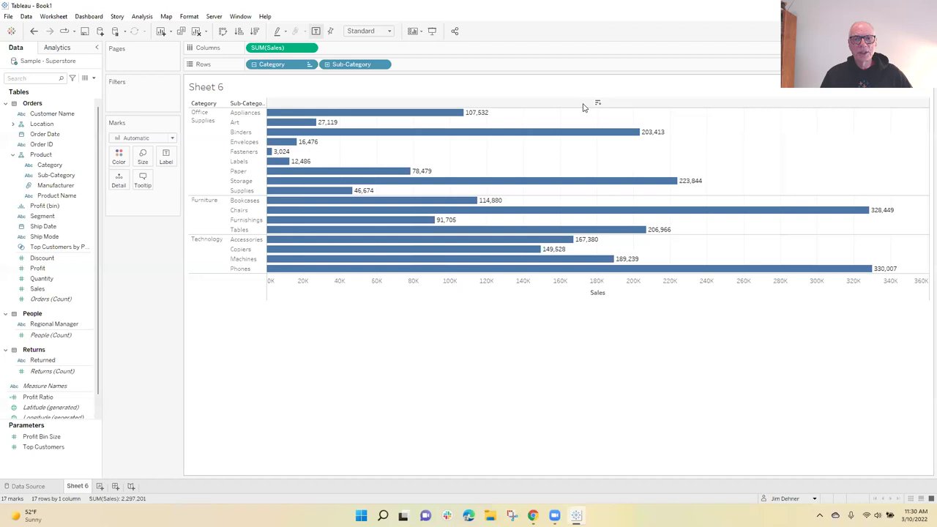
click(598, 104)
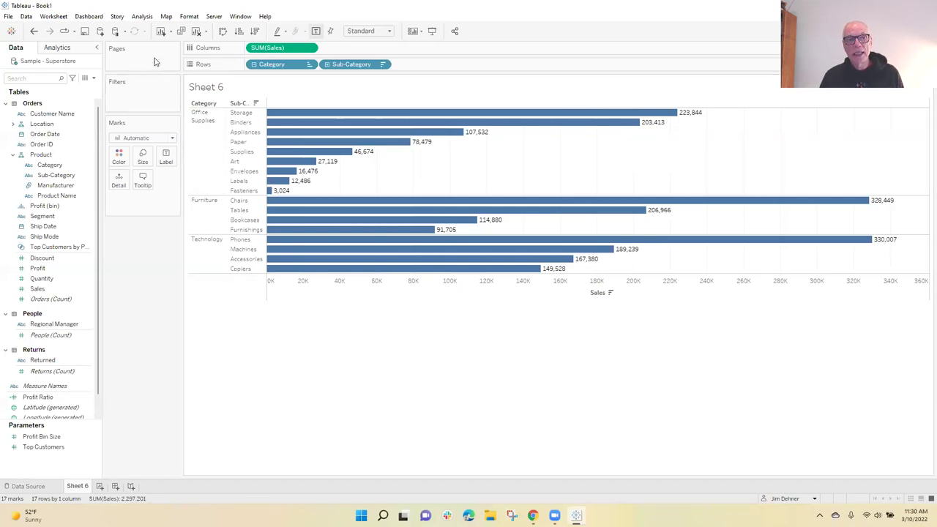
View the summary data of the Category and Sub-Category chart and close the data window
click(143, 16)
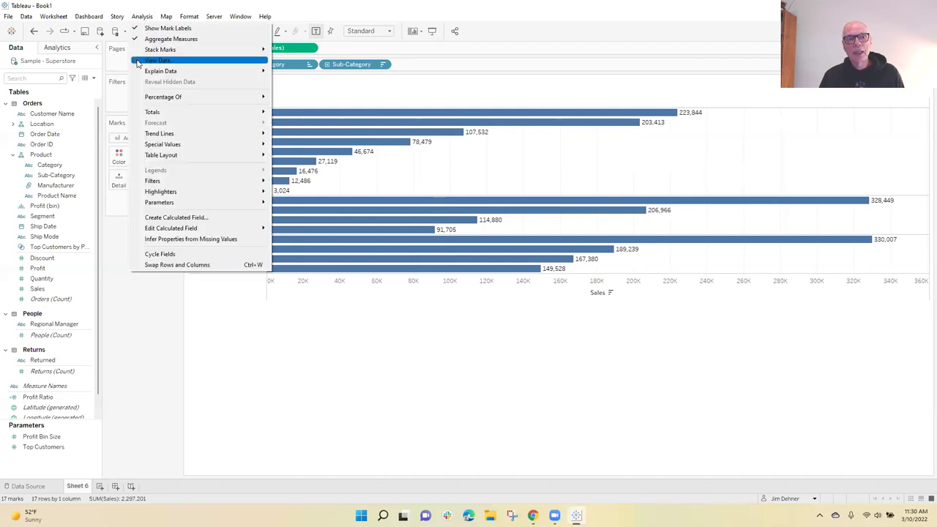
click(139, 60)
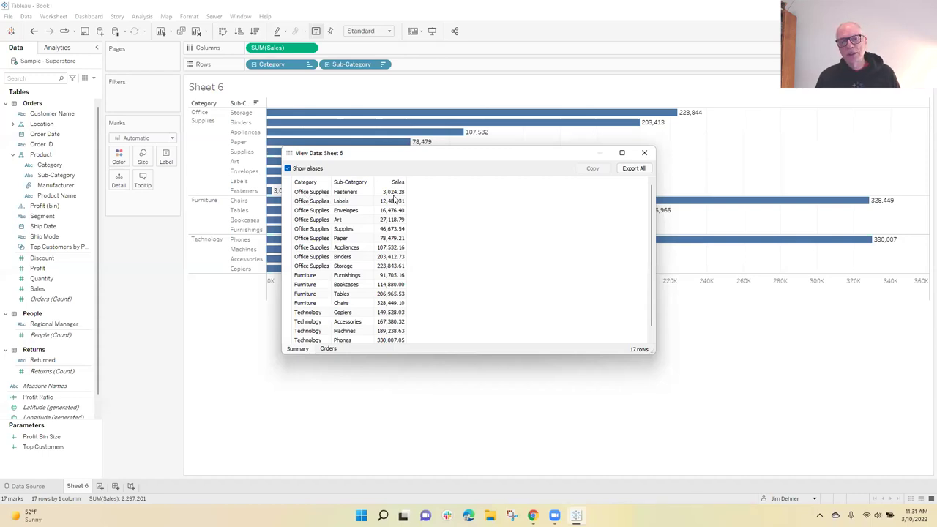
click(644, 153)
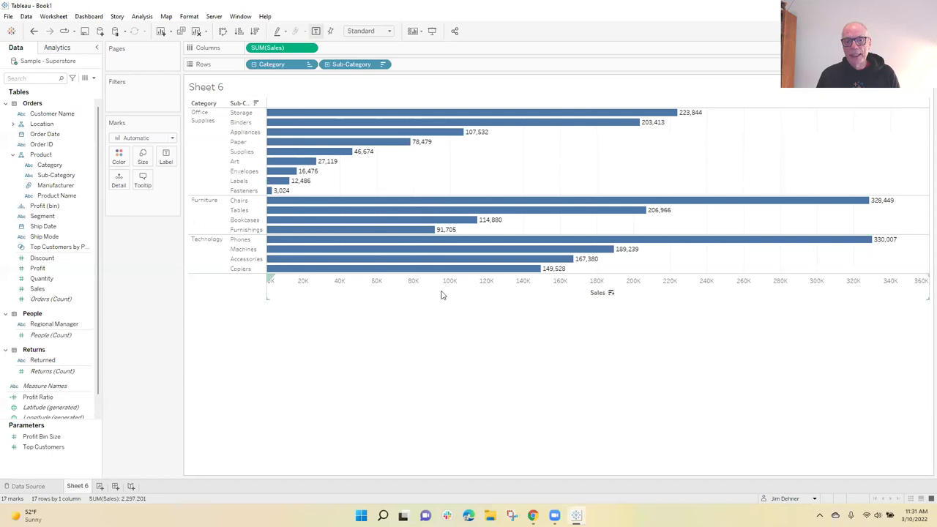
Add a new blank worksheet to the workbook
click(100, 487)
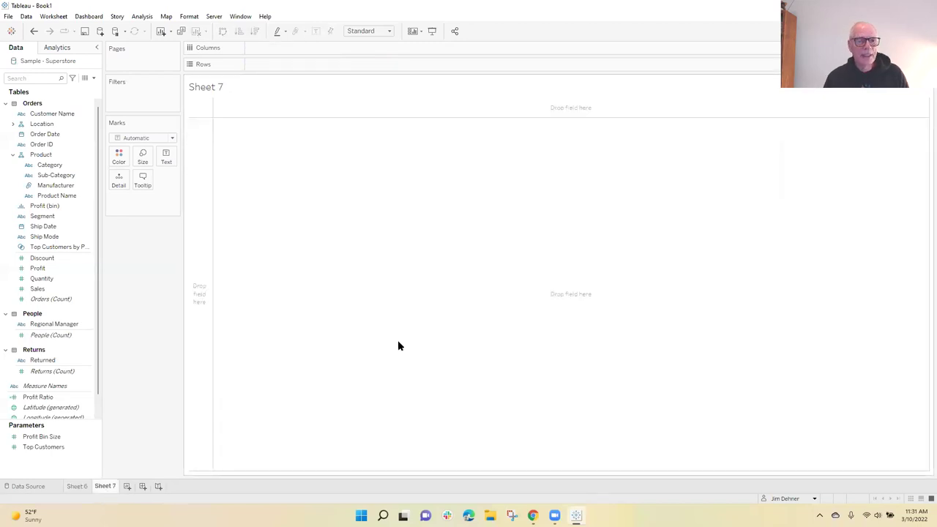
Place Discount on Rows as a summed measure in the new worksheet and remove it from the shelf
click(85, 268)
click(69, 258)
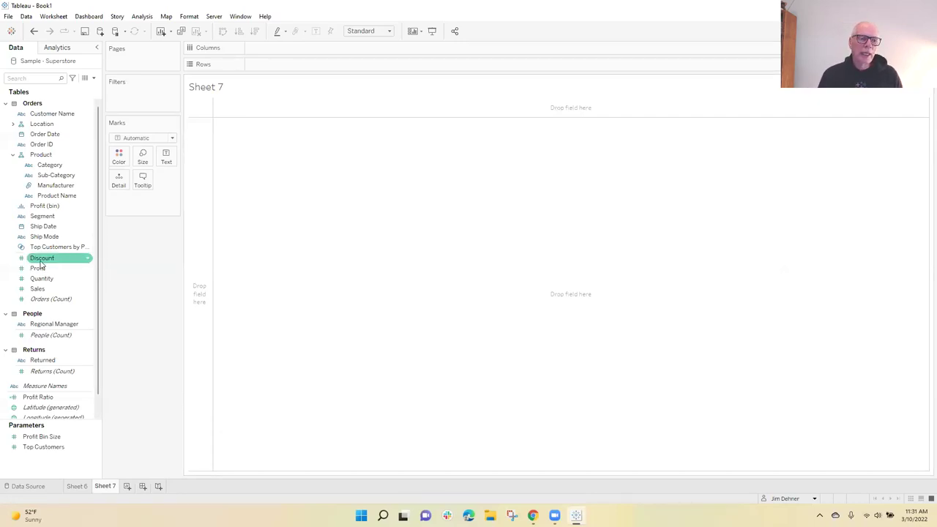
drag(41, 265, 265, 68)
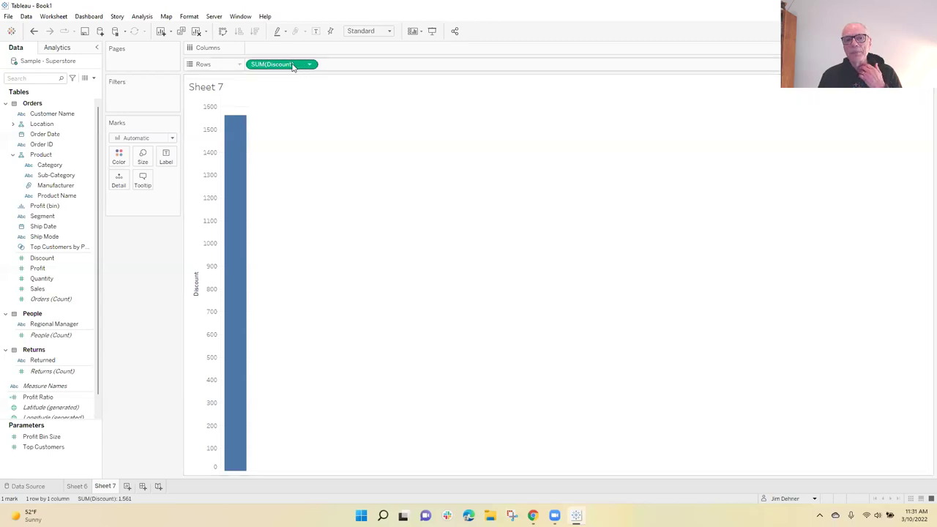
drag(292, 66, 114, 289)
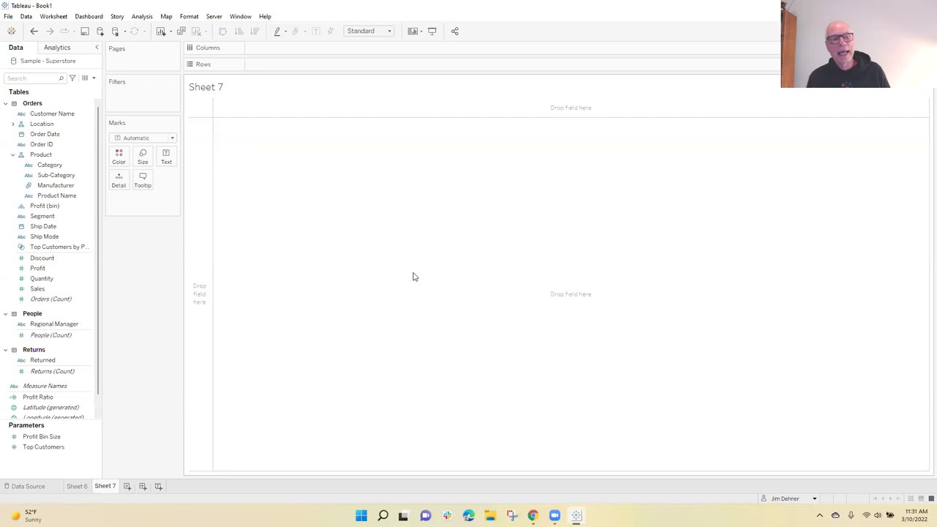
Convert Discount to a dimension by moving it among the dimensions of the Orders table
click(50, 260)
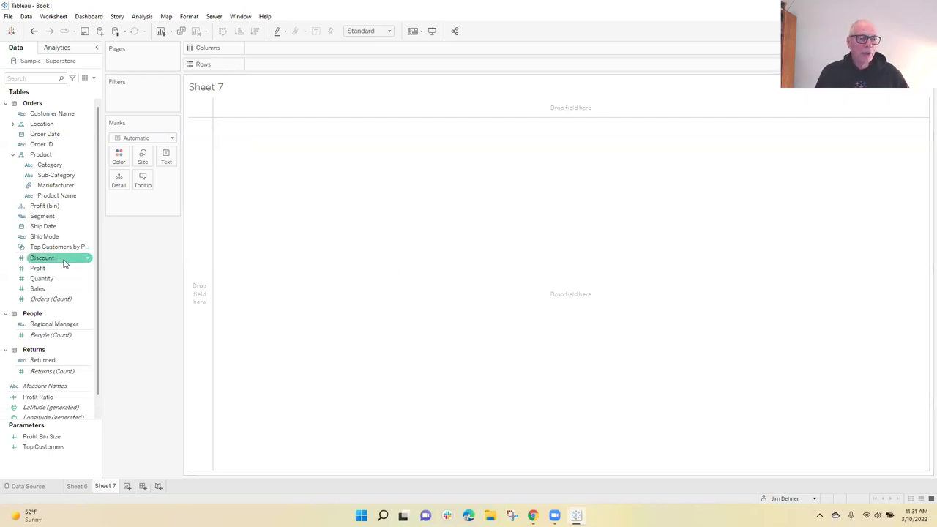
right_click(65, 263)
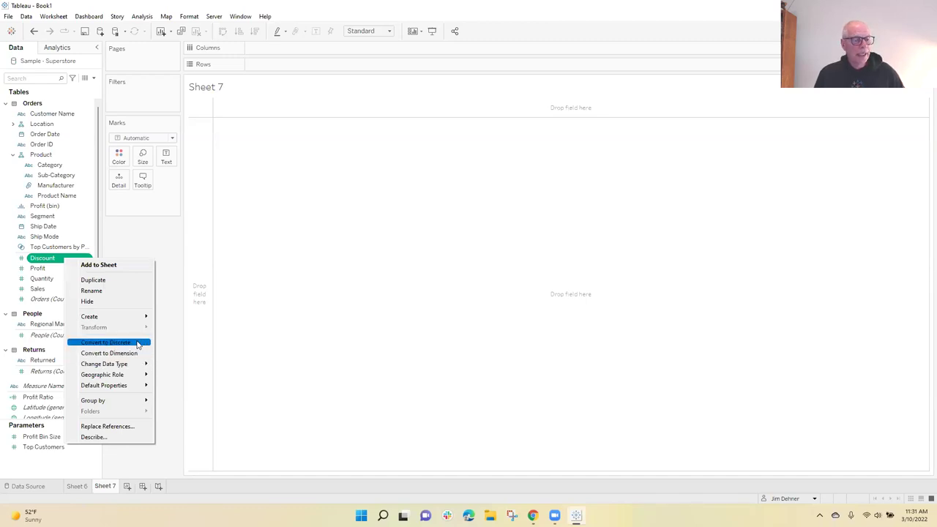
click(307, 287)
drag(55, 262, 80, 155)
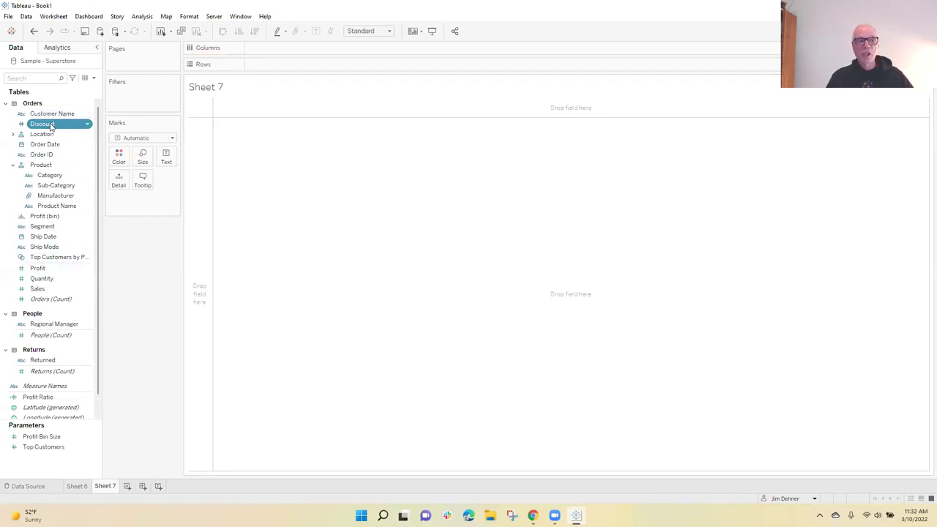
Build a bar chart with Discount on Rows and Sales on Columns, and show its mark labels
drag(51, 126, 281, 64)
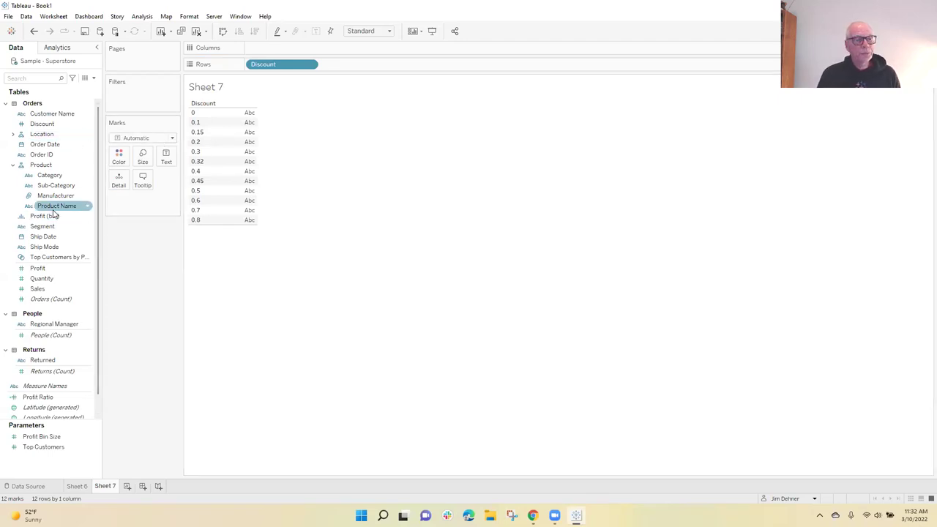
drag(36, 291, 256, 49)
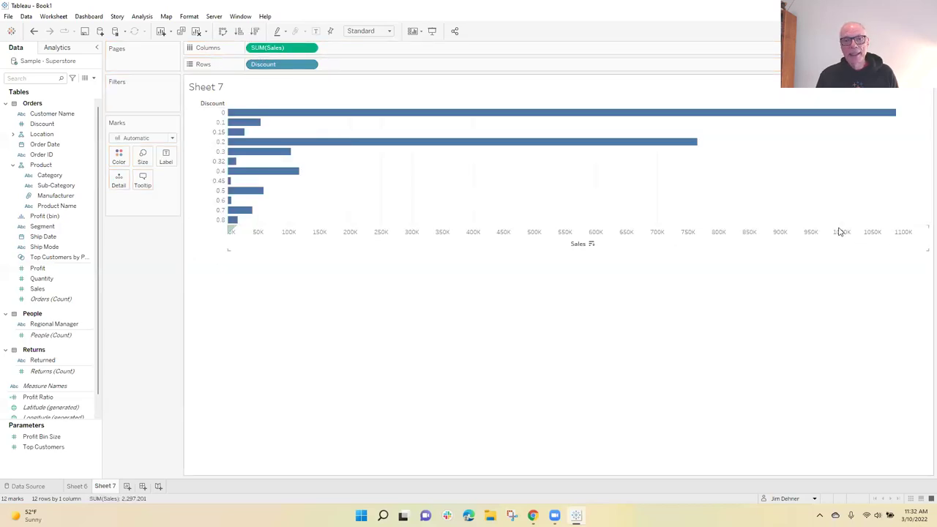
click(166, 156)
click(188, 181)
click(401, 340)
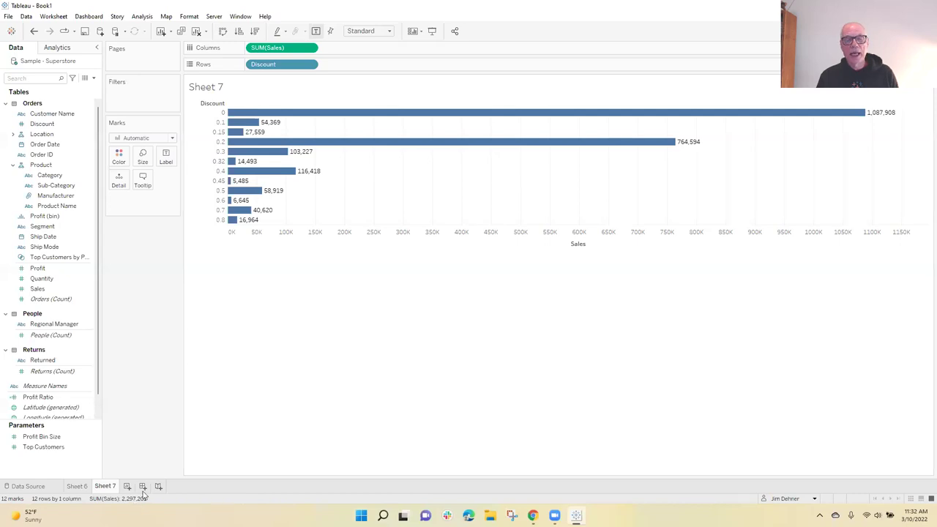
Add Profit to Columns beside Sales and highlight the Profit bar for the 0.3 discount, clearing the selection again
mouse_move(300, 117)
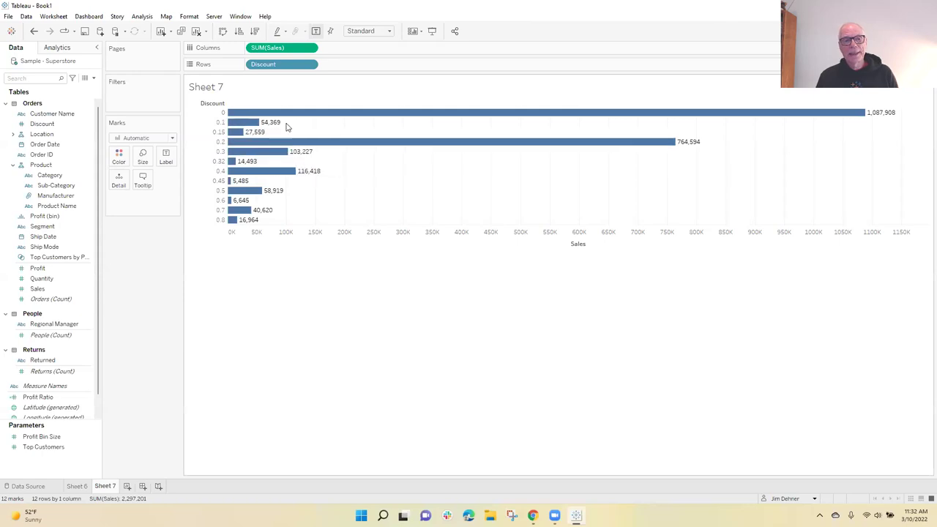
mouse_move(278, 130)
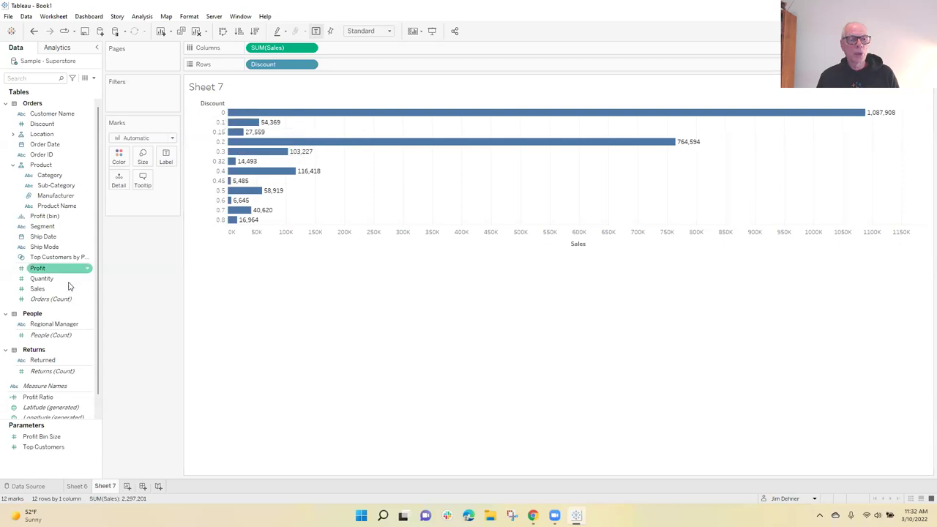
drag(41, 272, 357, 50)
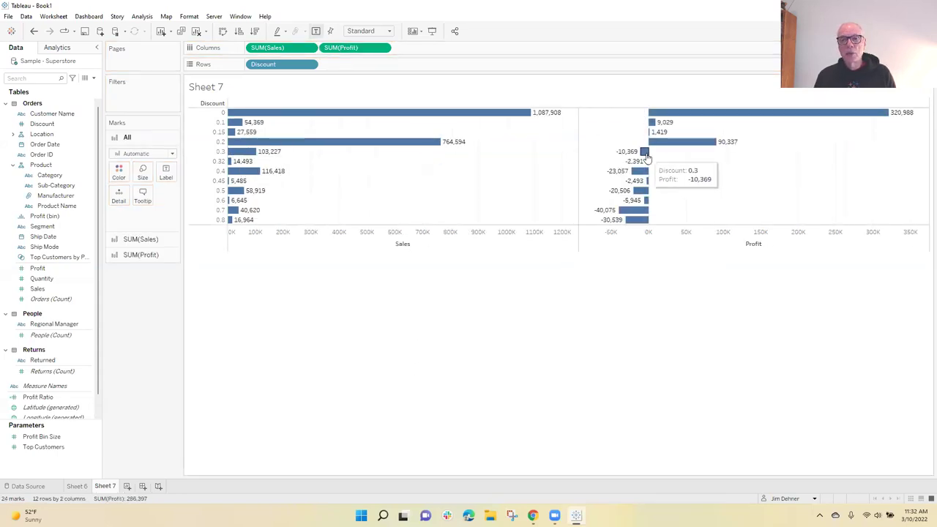
click(645, 153)
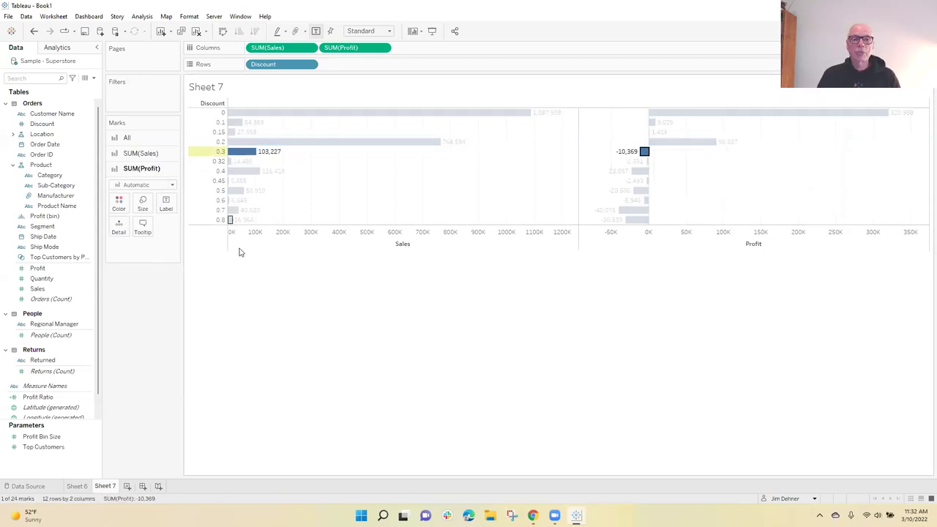
click(292, 330)
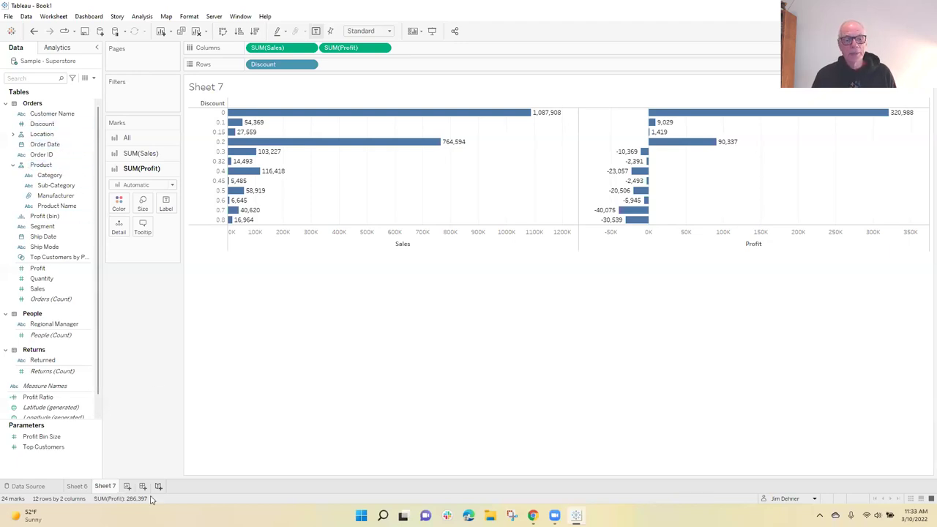
In a new worksheet, place discrete Order Date on Columns expanded from year to quarter, and Sales on Rows
click(126, 486)
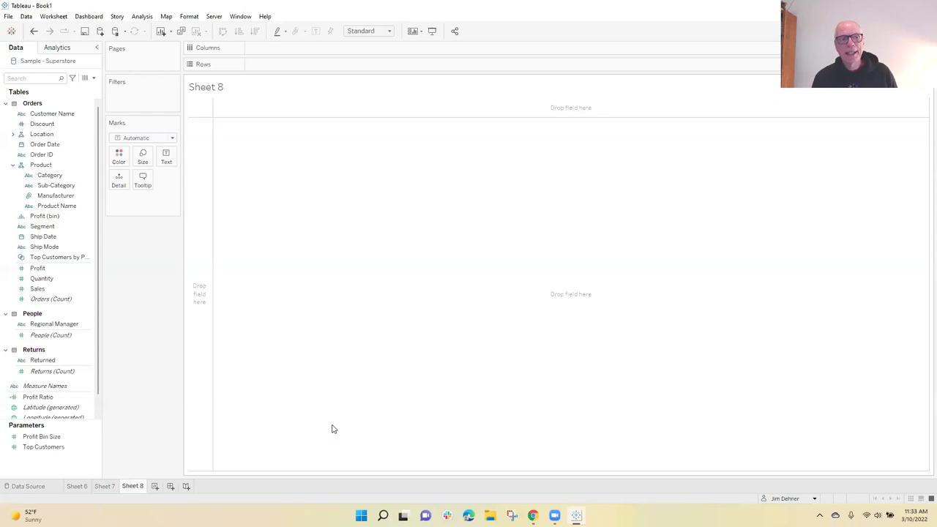
click(44, 145)
drag(44, 144, 269, 48)
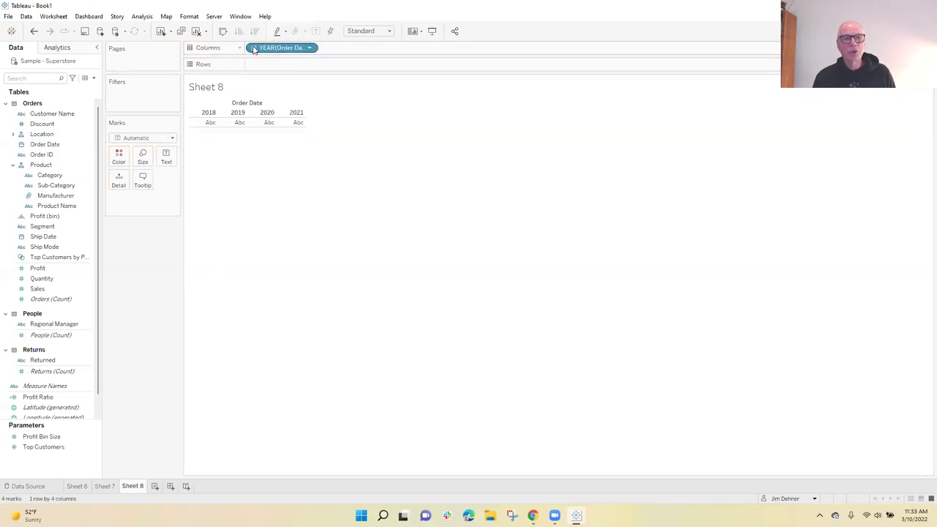
click(253, 48)
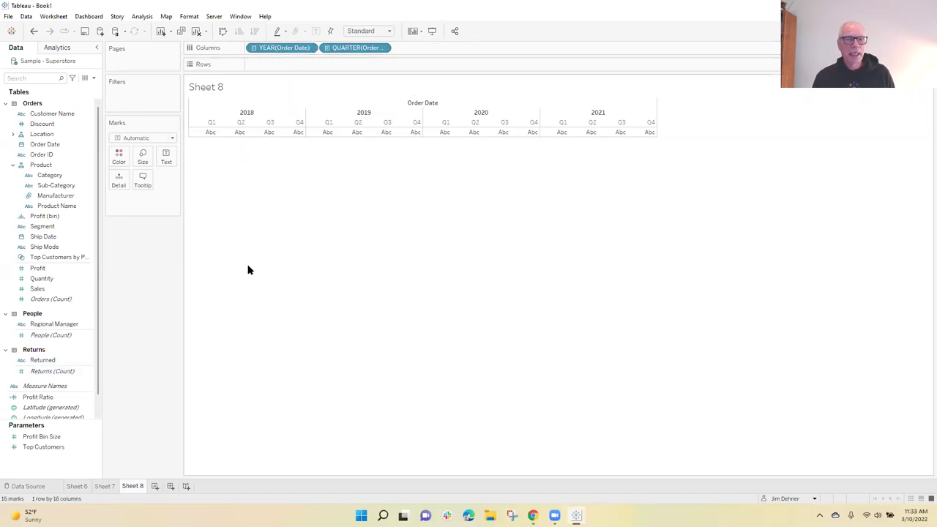
drag(38, 288, 272, 66)
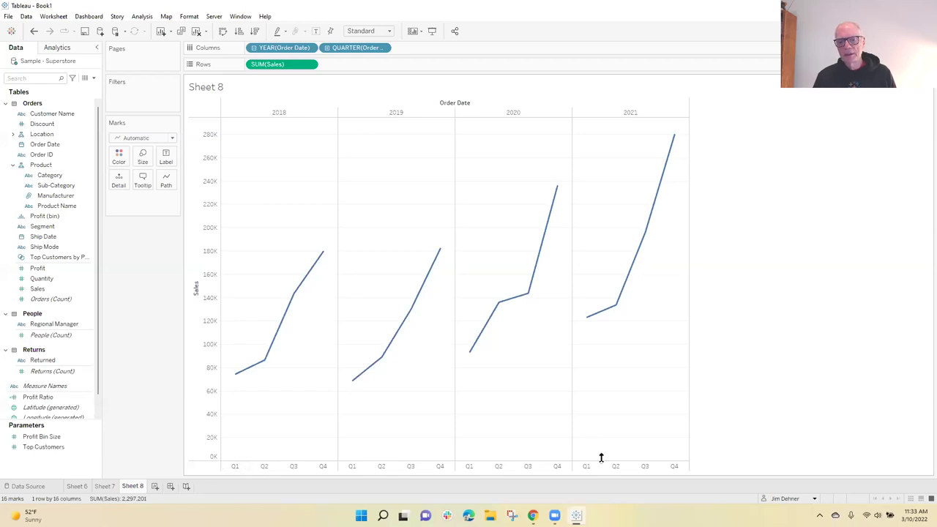
In another new worksheet, plot Sales on Rows against the continuous QUARTER(Order Date) on Columns
click(155, 487)
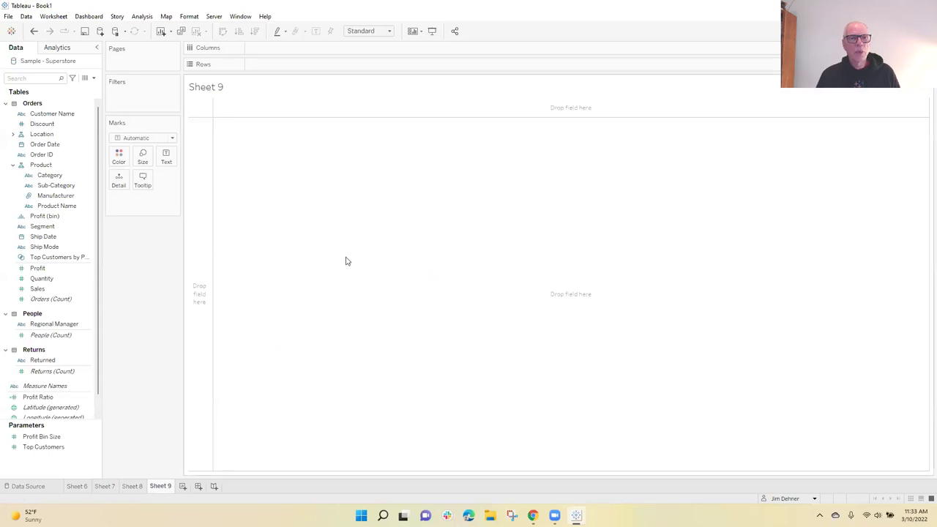
click(63, 156)
click(64, 147)
click(64, 147)
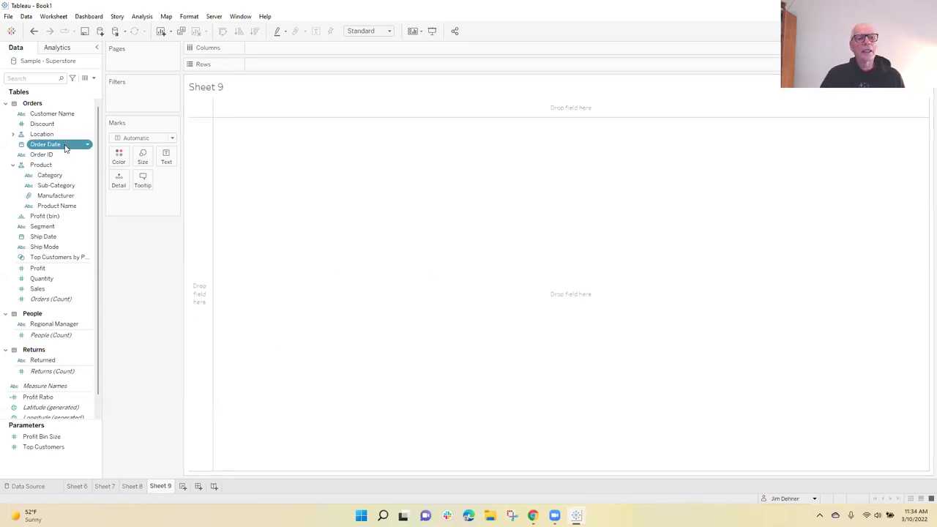
drag(65, 147, 306, 54)
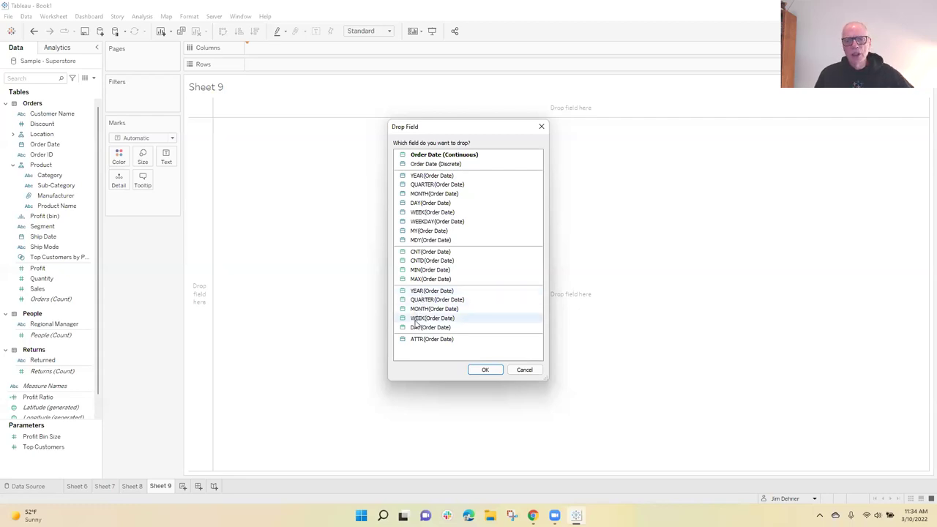
click(461, 300)
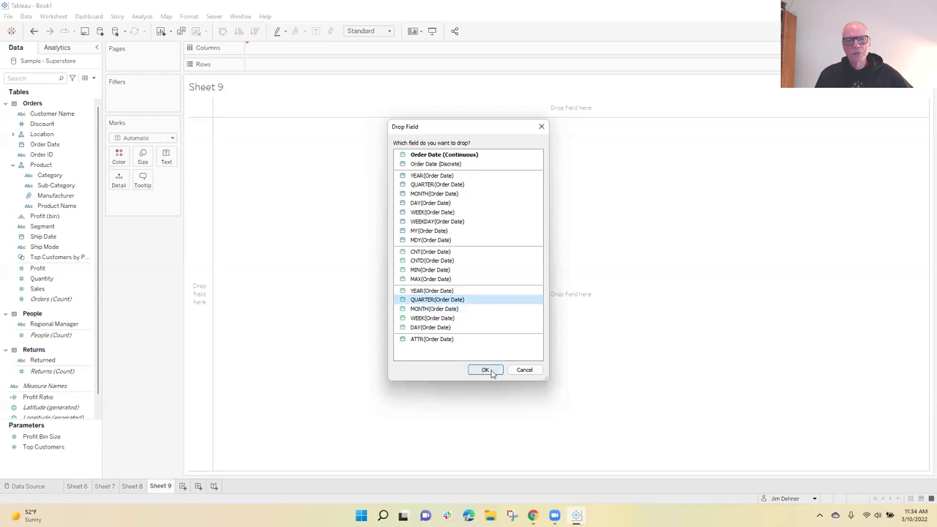
click(485, 370)
click(44, 299)
drag(42, 299, 271, 66)
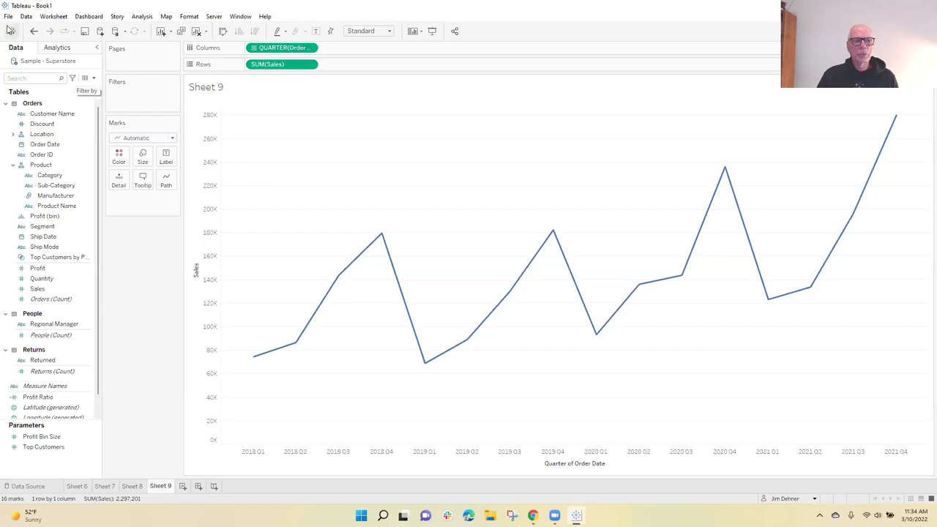
Add trend lines to the continuous quarterly chart on Sheet 9 and the discrete quarterly chart on Sheet 8, then return to Sheet 9
click(58, 49)
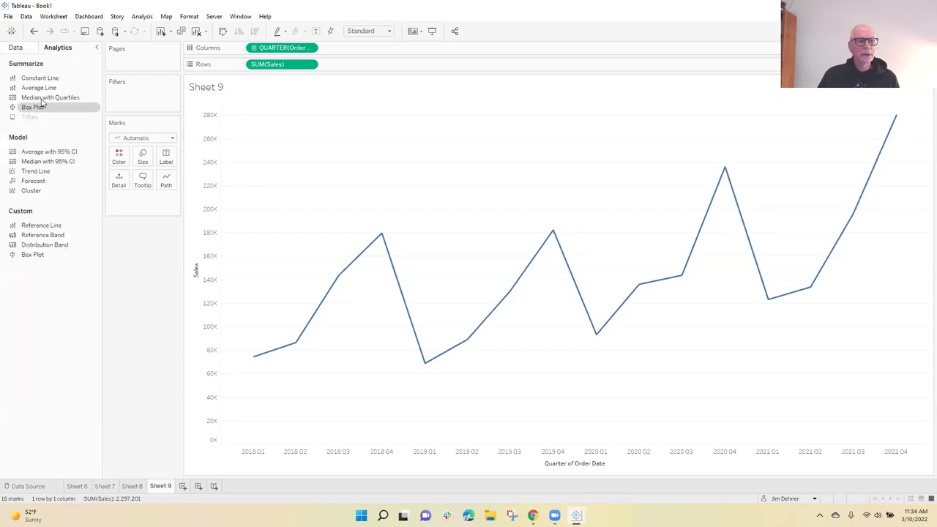
drag(42, 173, 289, 124)
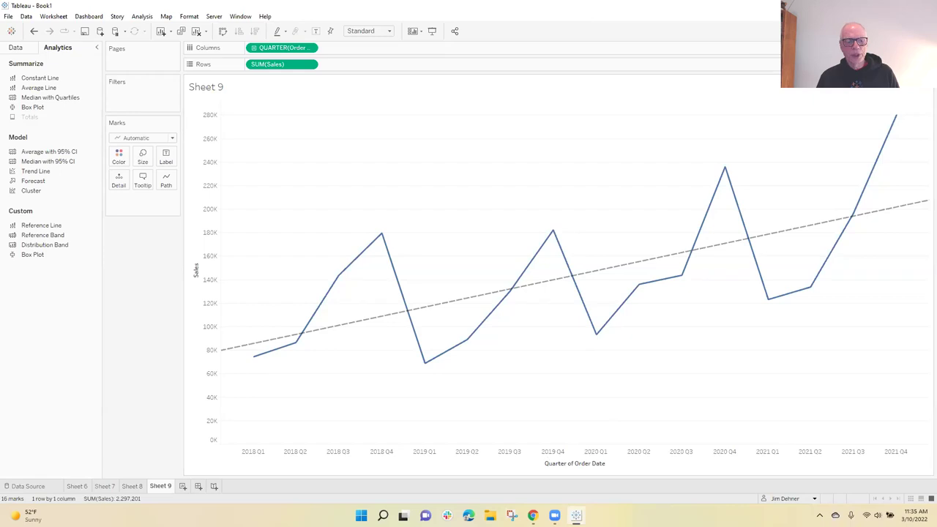
click(133, 486)
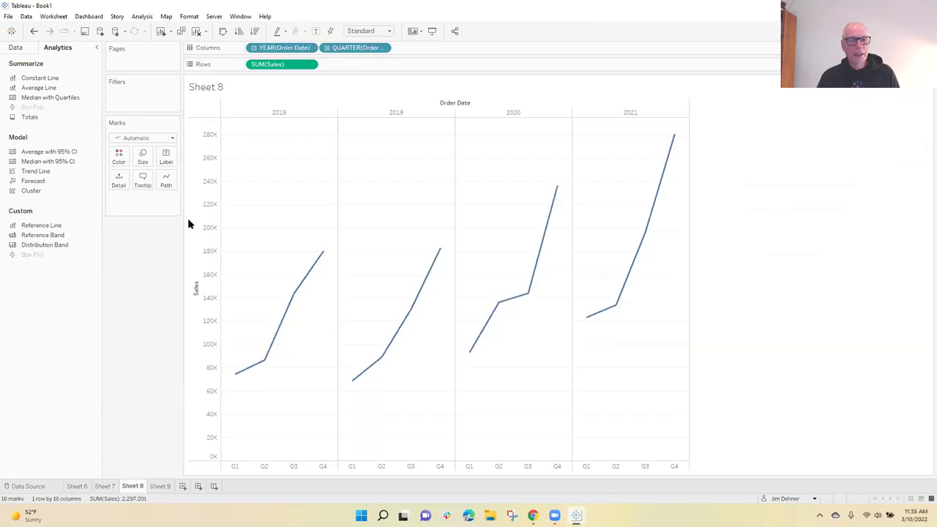
drag(35, 172, 282, 122)
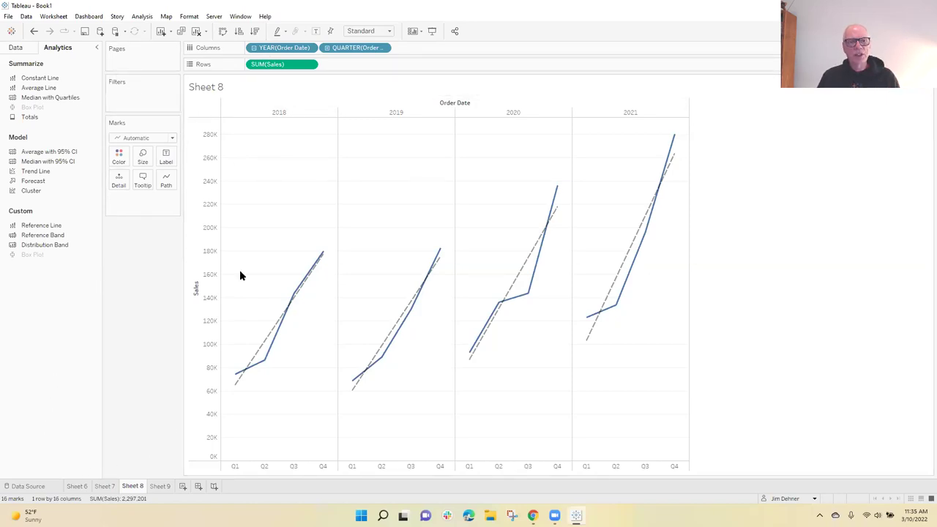
click(157, 486)
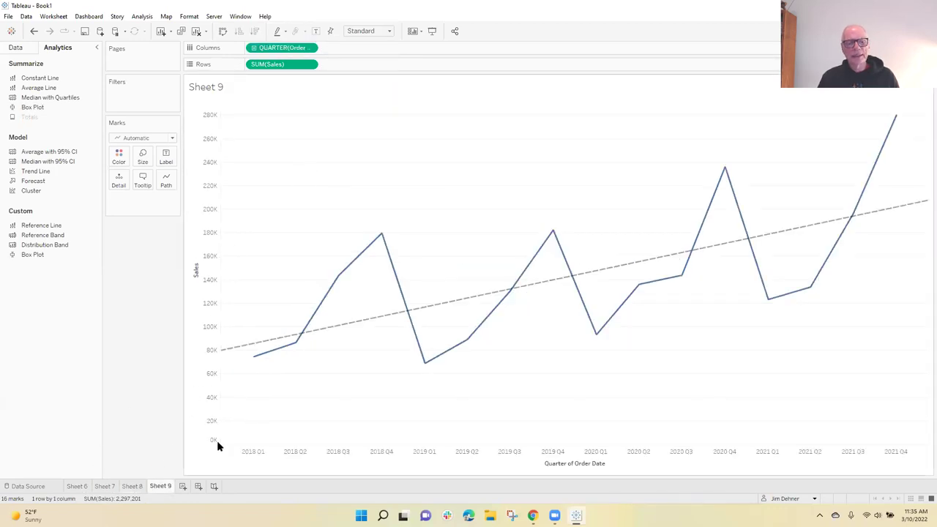
In a new worksheet, drill Order Date on Columns down to month and remove the quarter level, leaving year and month
click(183, 486)
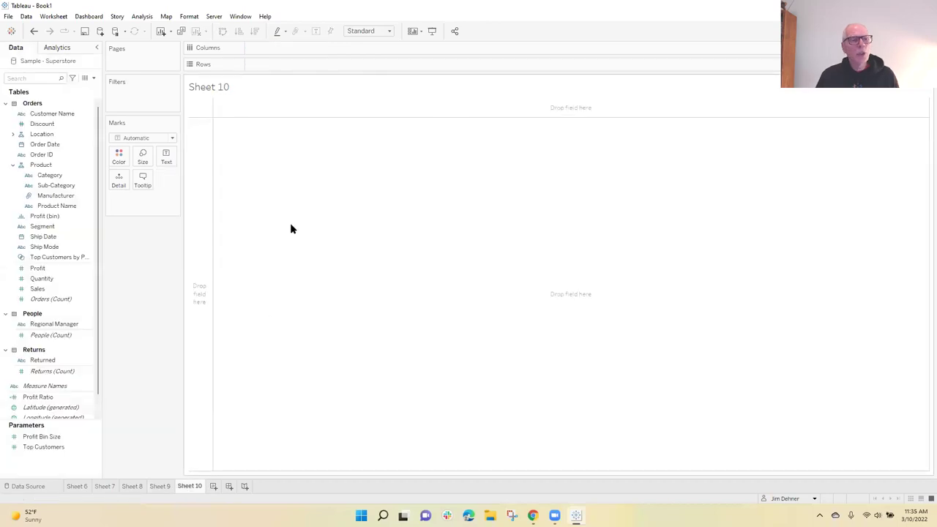
click(47, 146)
drag(49, 150, 267, 56)
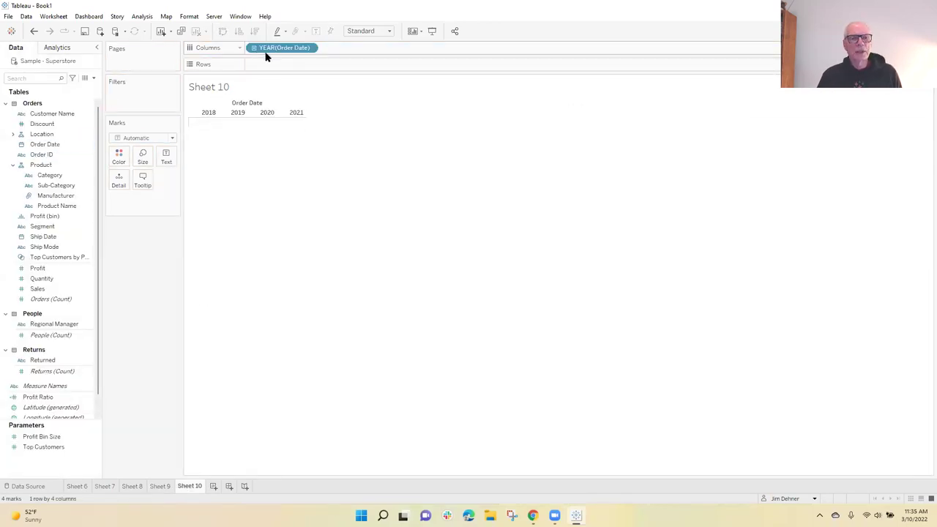
click(253, 47)
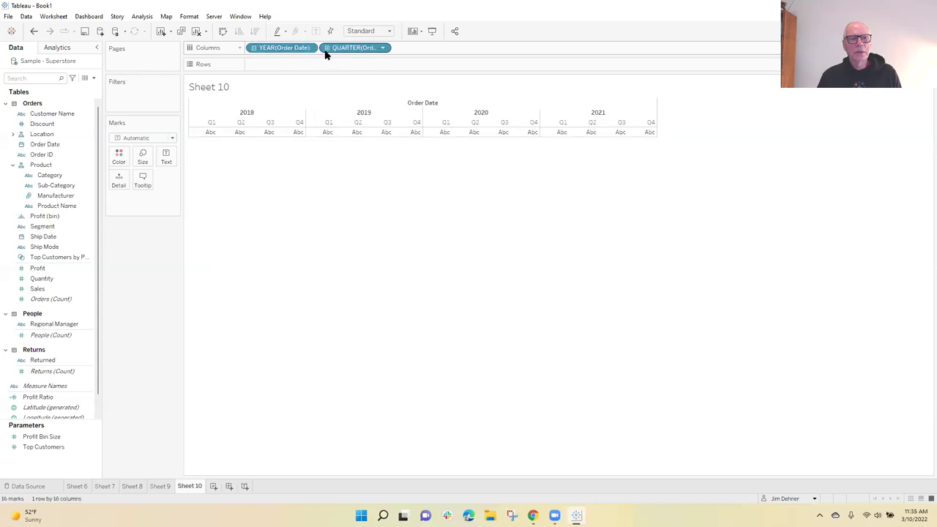
click(328, 48)
drag(355, 50, 73, 145)
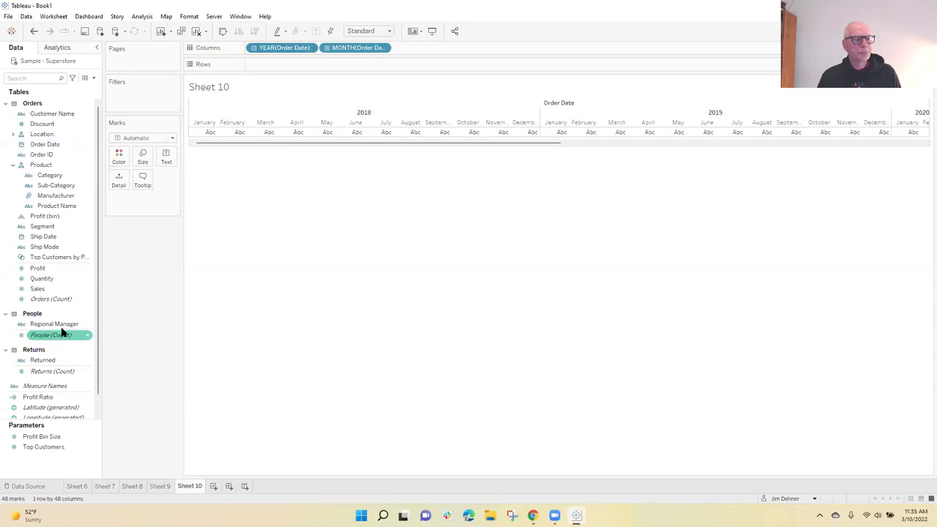
Place Sales on Rows and set the mark type to Bar for the monthly chart
mouse_move(47, 289)
mouse_down()
mouse_move(77, 273)
mouse_move(285, 79)
mouse_move(279, 64)
mouse_up()
click(171, 138)
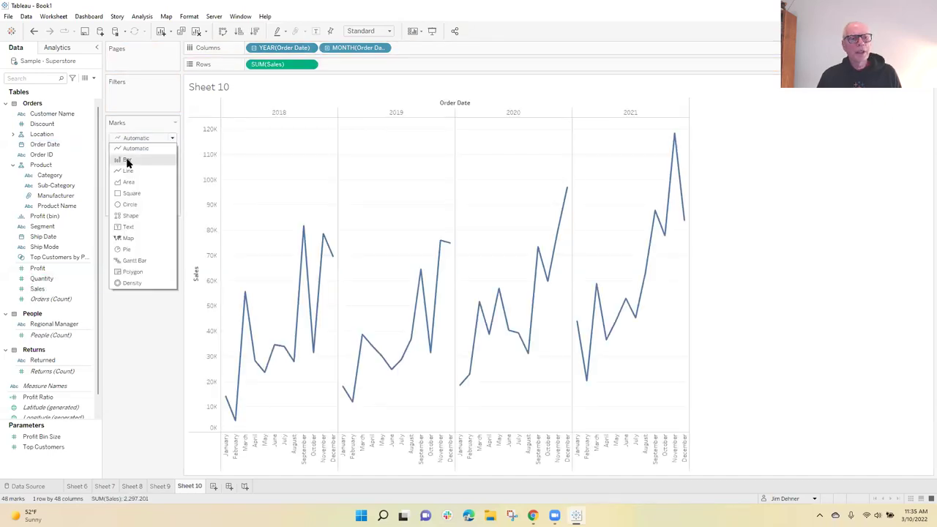
click(146, 160)
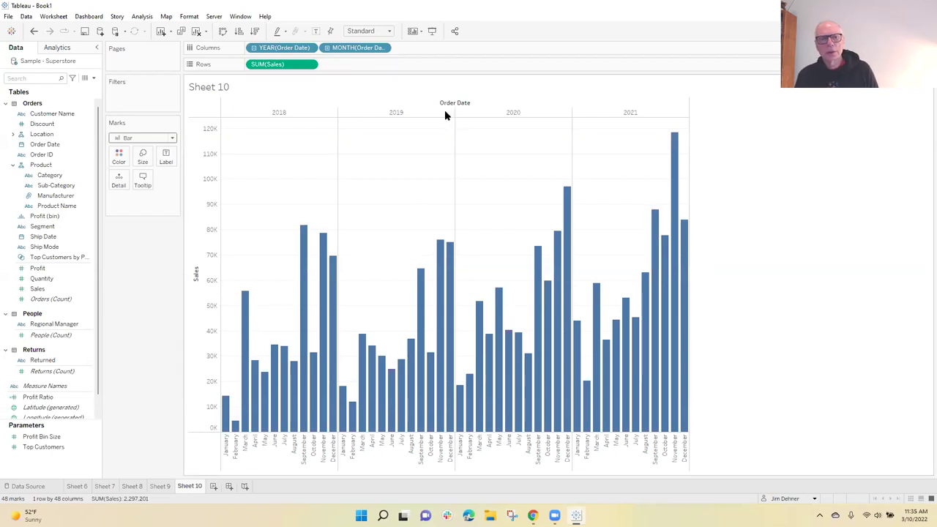